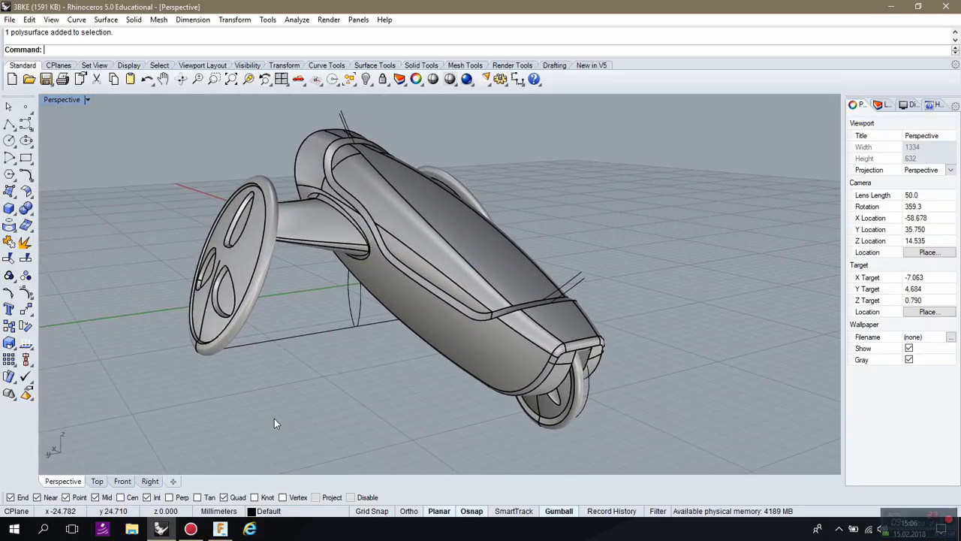
Step: Switch to Autodesk Fusion 360 with the 3BKE v3 design
left_click(221, 530)
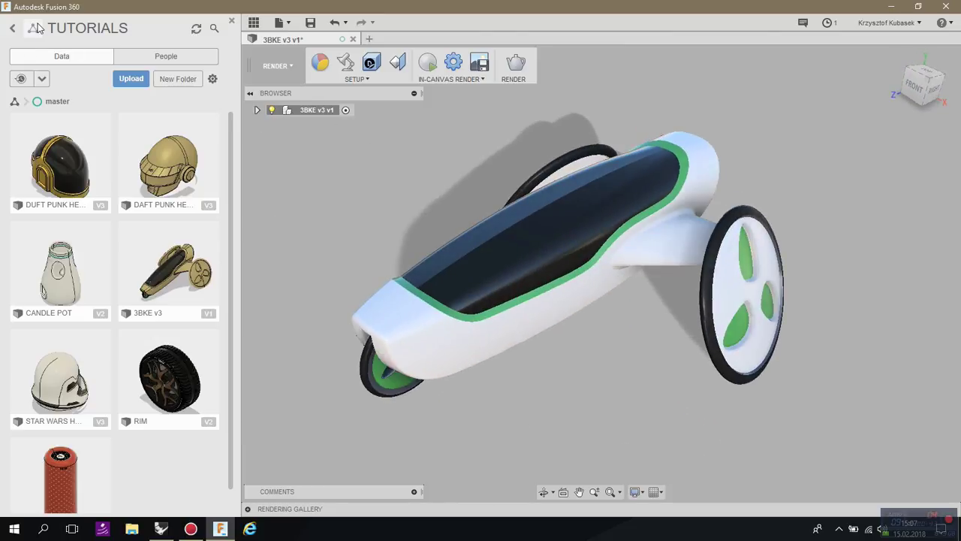
Step: Start an upload to the TUTORIALS project, browse to the desktop's TUTORIALS\3BIKE folder for the Rhino file, and cancel it
left_click(130, 80)
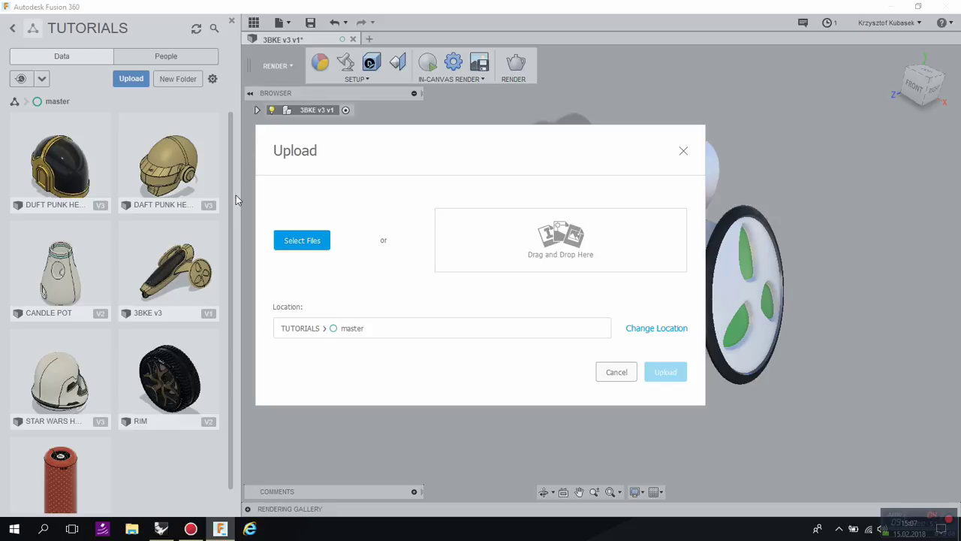
left_click(297, 245)
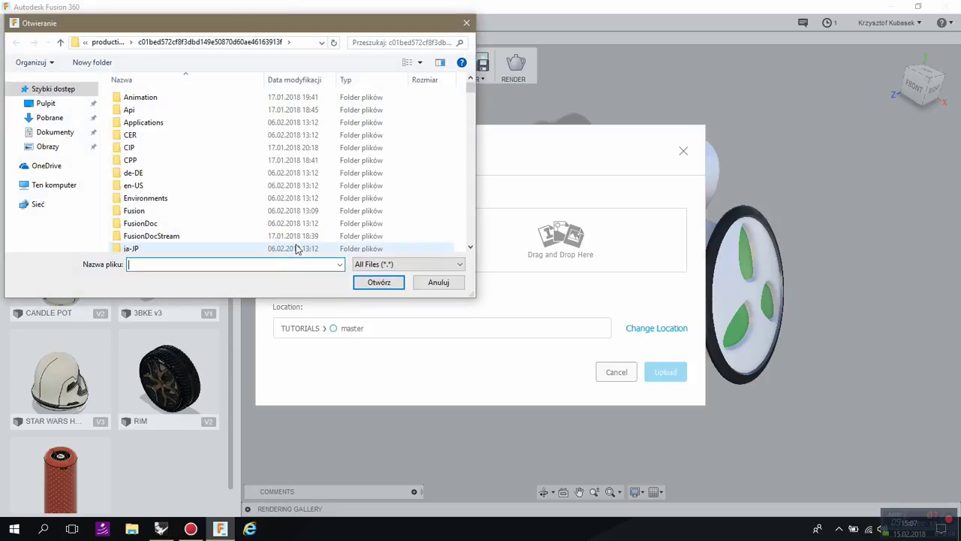
left_click(56, 105)
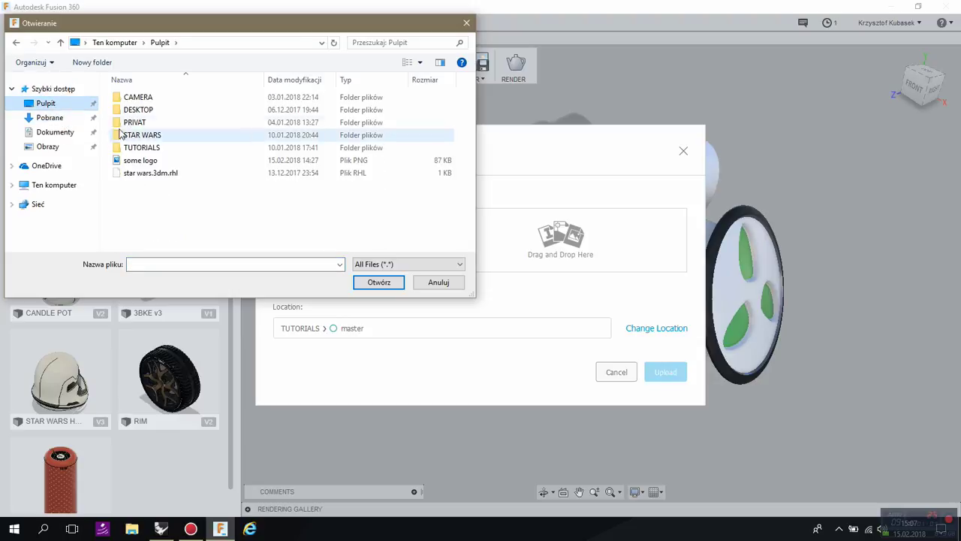
left_click(140, 110)
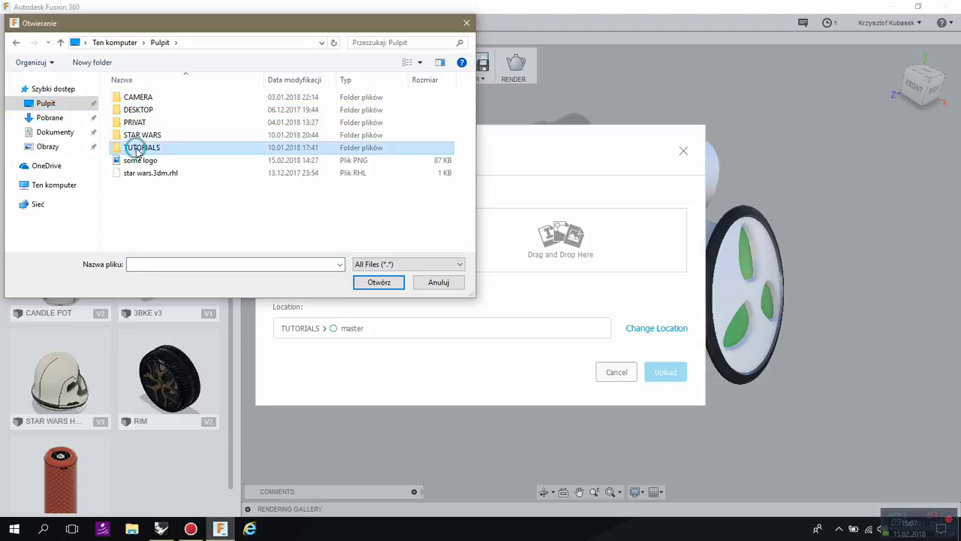
double_click(141, 147)
double_click(132, 97)
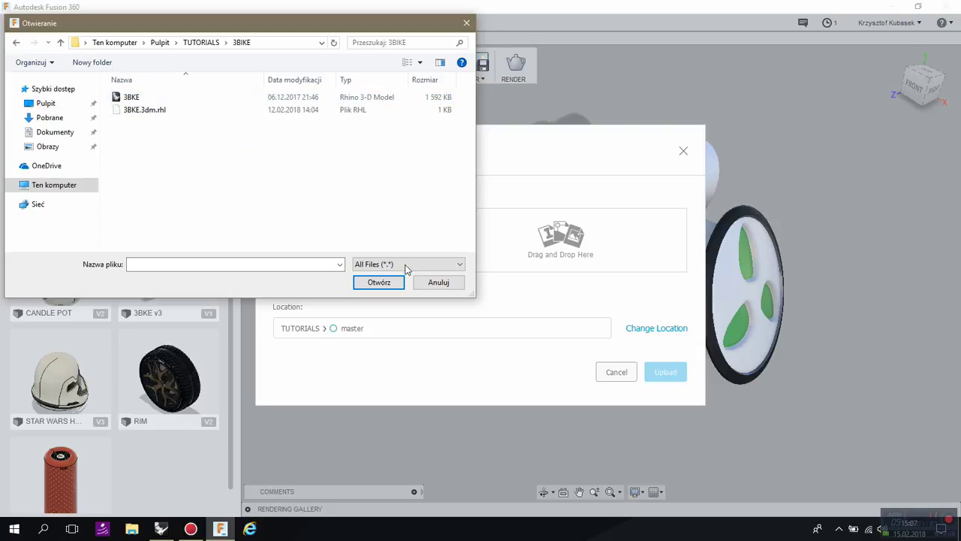
left_click(436, 283)
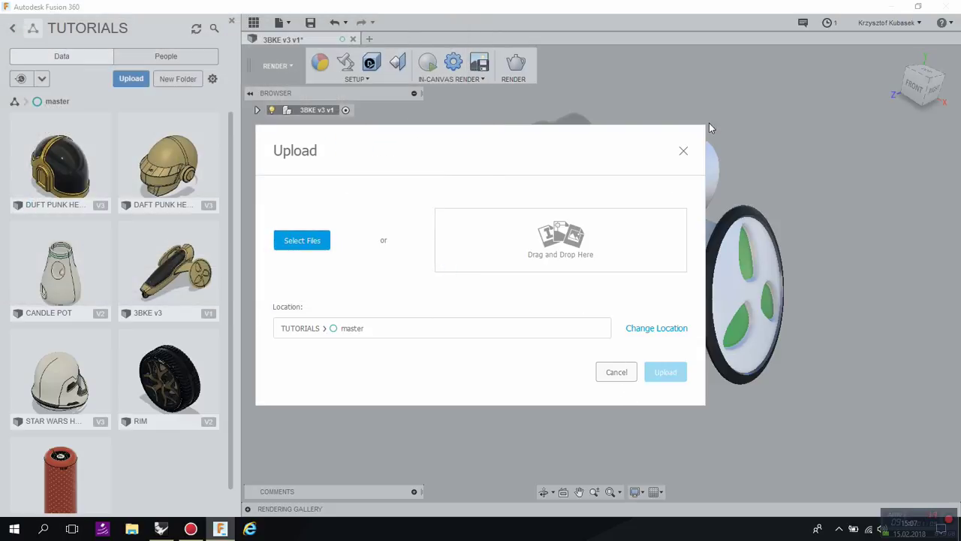
left_click(617, 373)
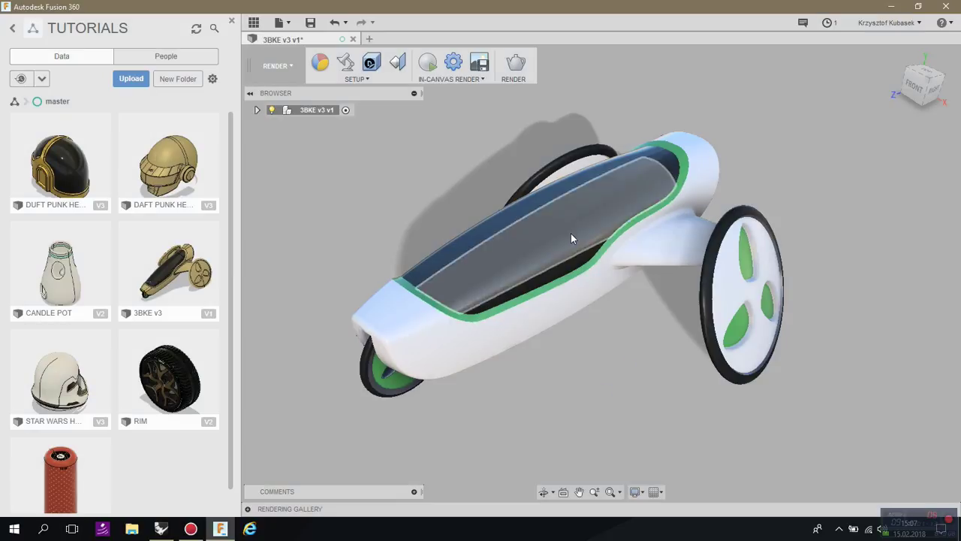
Step: Change the 3BKE v3 design to the Model workspace and hide the project file list
mouse_move(573, 238)
middle_mouse_down("shift")
mouse_move(589, 266)
mouse_move(578, 255)
middle_mouse_up("shift")
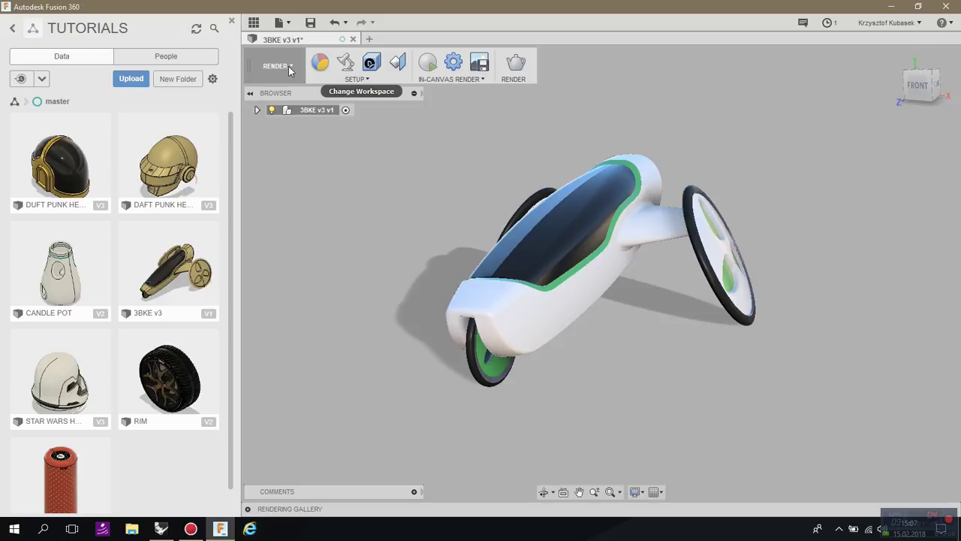
left_click(290, 68)
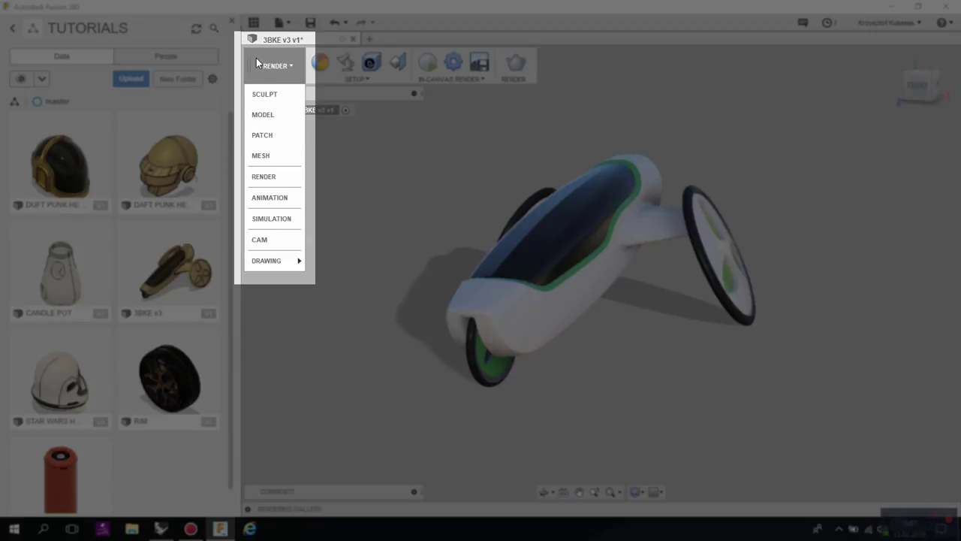
mouse_move(264, 149)
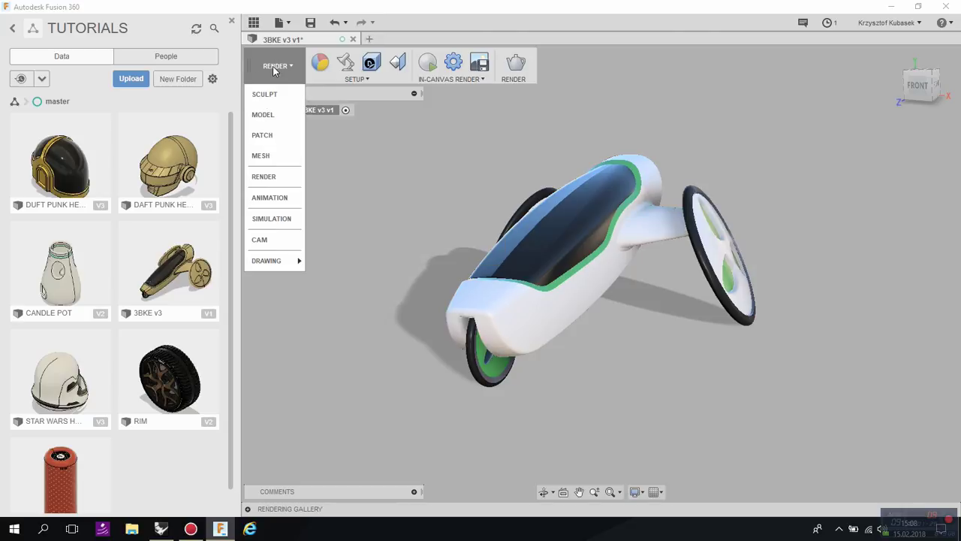
left_click(268, 117)
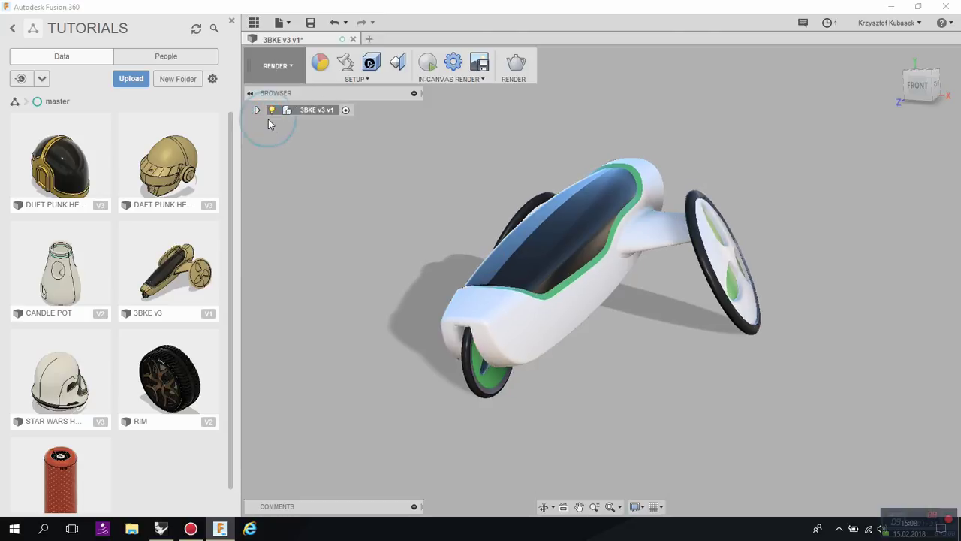
middle_click_drag(729, 229, 736, 217, "shift")
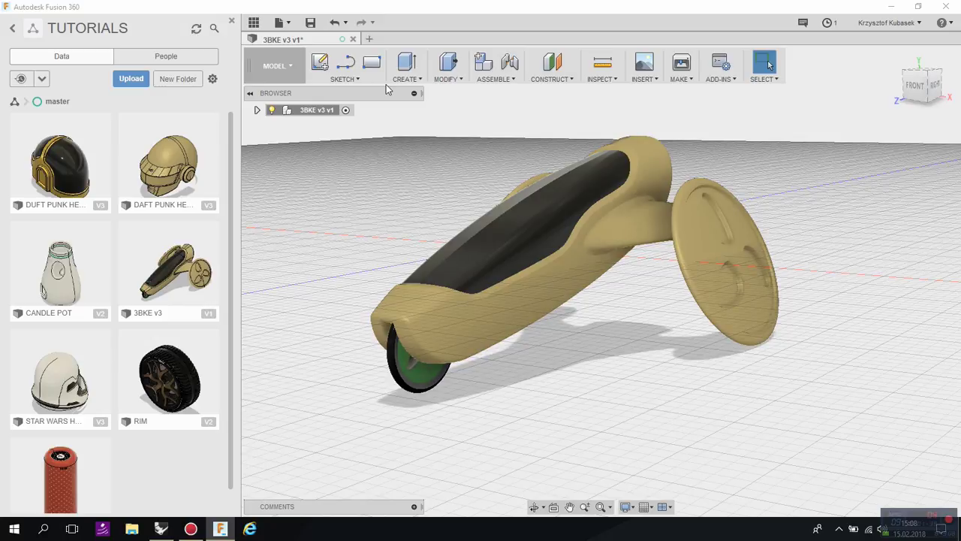
left_click(232, 22)
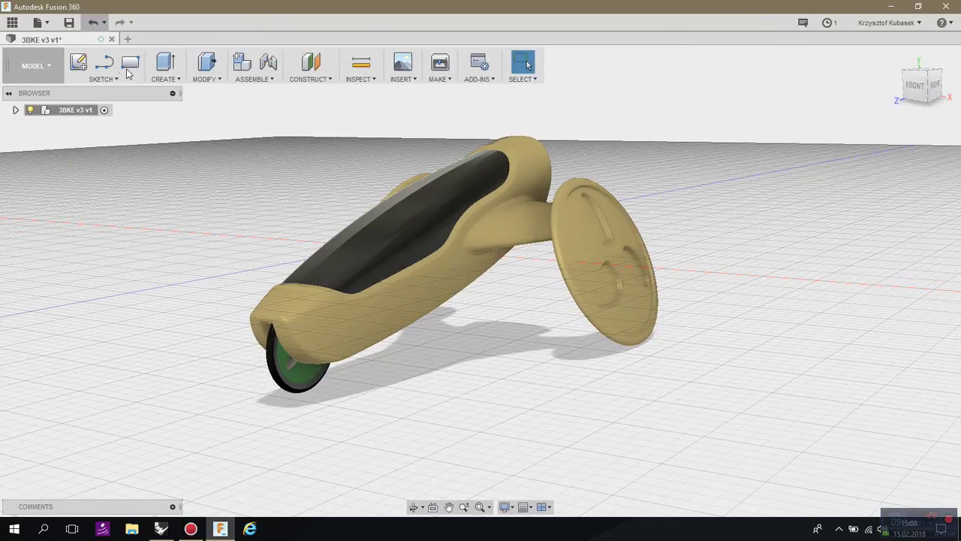
Step: Return the 3BKE v3 design to the Render workspace
left_click(34, 67)
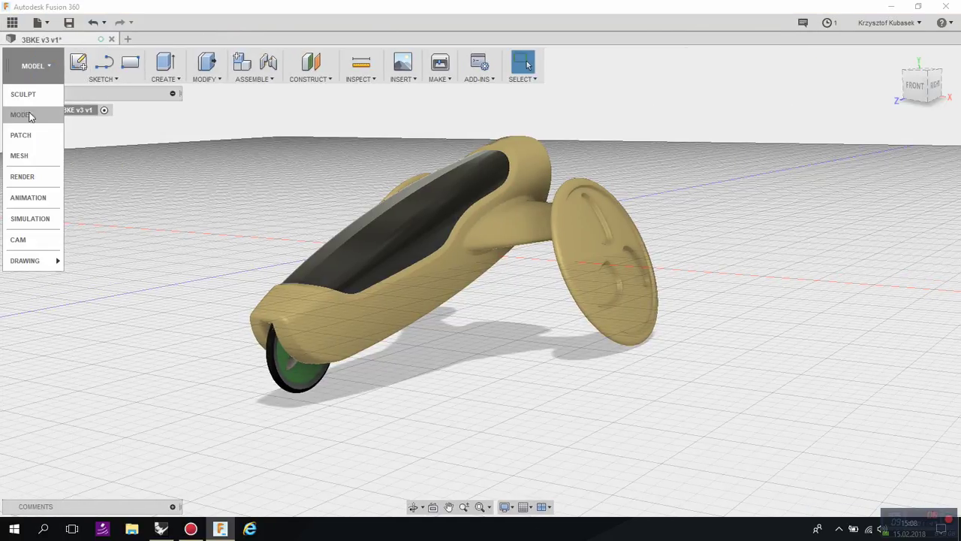
left_click(38, 178)
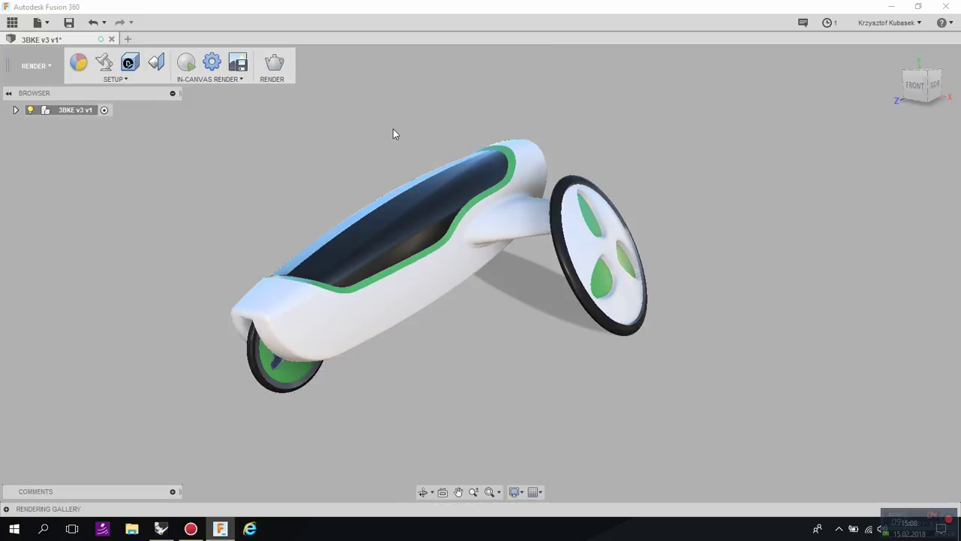
scroll(389, 134, "down", 1)
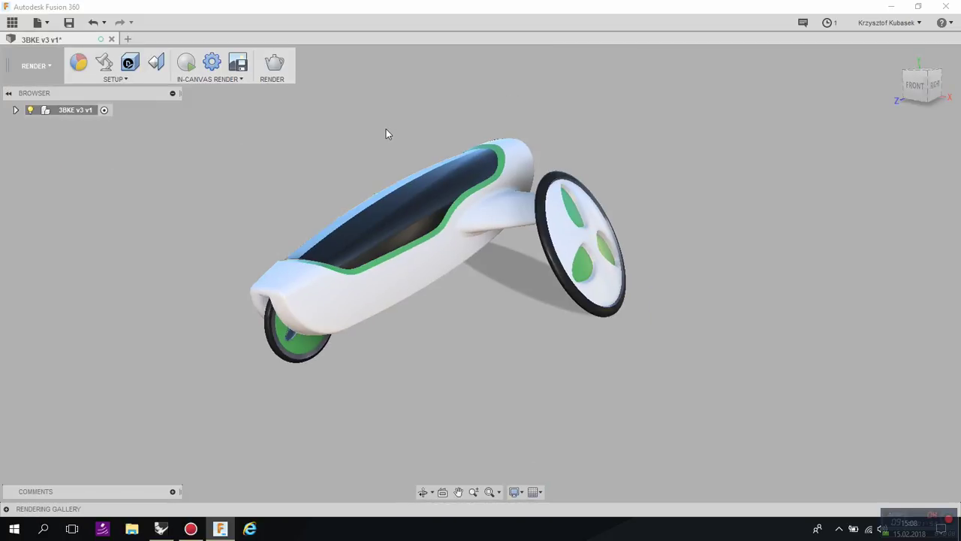
left_click(645, 164)
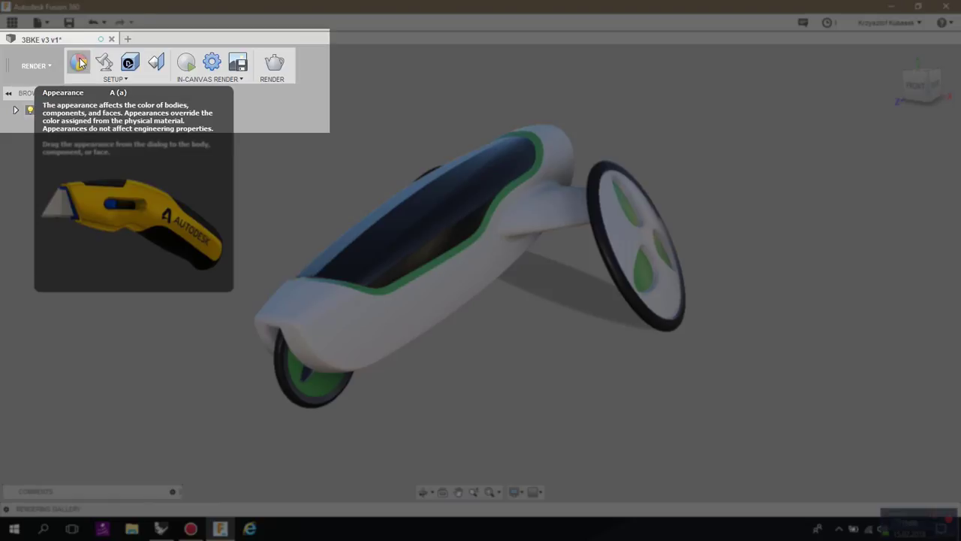
Step: Open the Appearance settings, place them higher beside the model, and expand the 3BKE v3 component tree
left_click(81, 68)
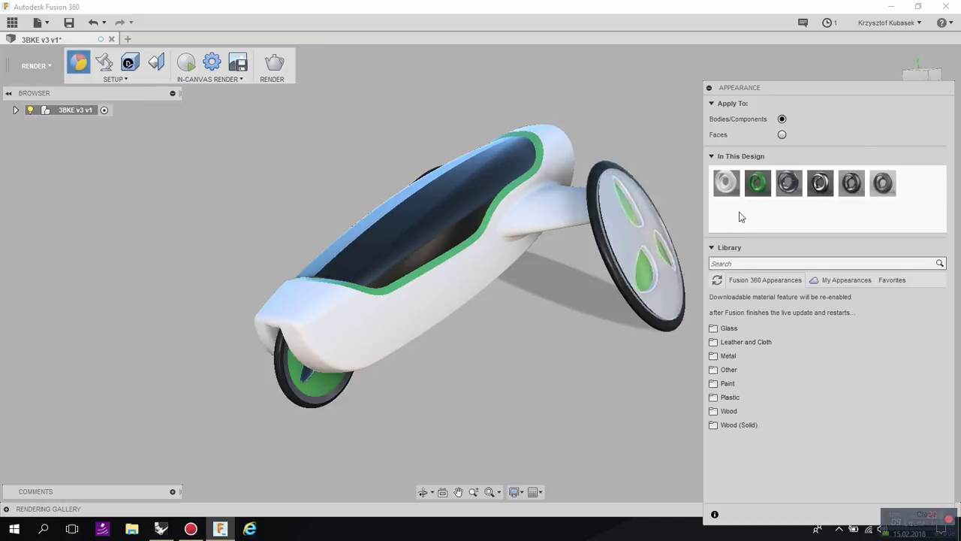
left_click_drag(807, 93, 807, 66)
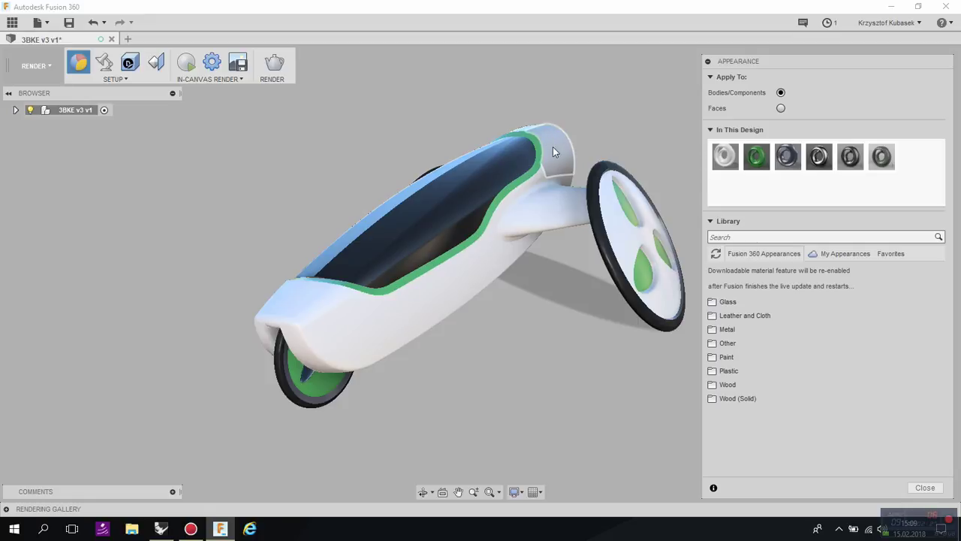
left_click_drag(545, 161, 400, 278)
left_click(16, 111)
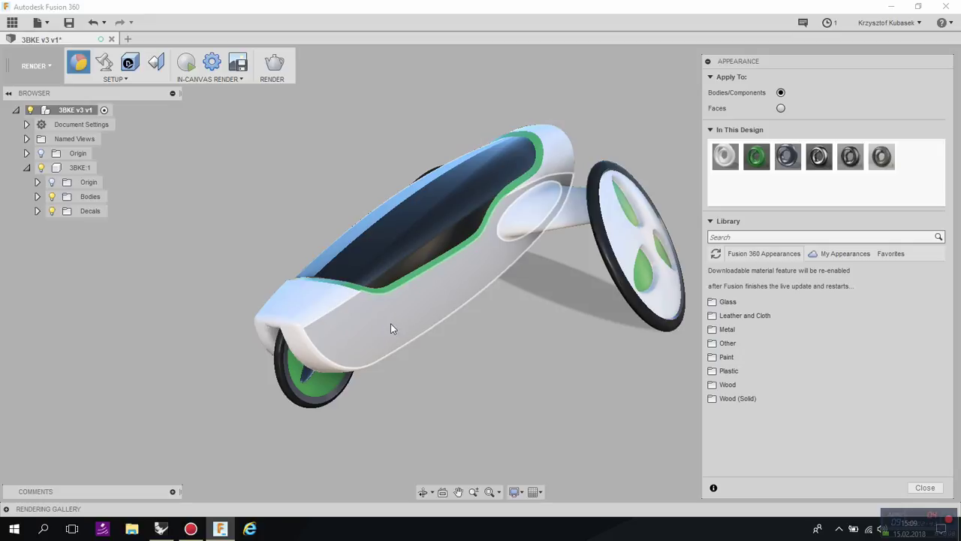
Step: Examine the appearances on the vehicle's body, canopy, green trim and wheels from several angles
scroll(525, 191, "up", 5)
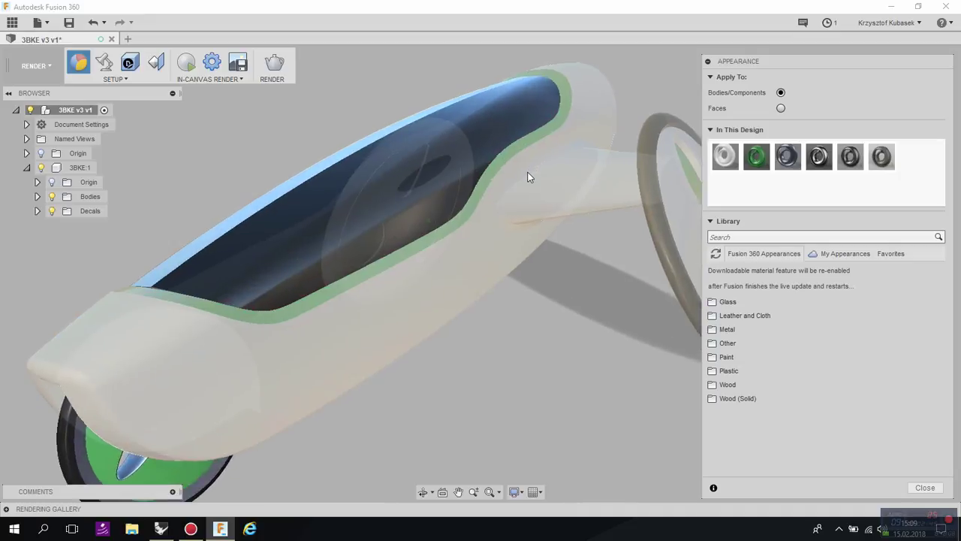
scroll(528, 173, "up", 4)
middle_click_drag(471, 229, 548, 182, "shift")
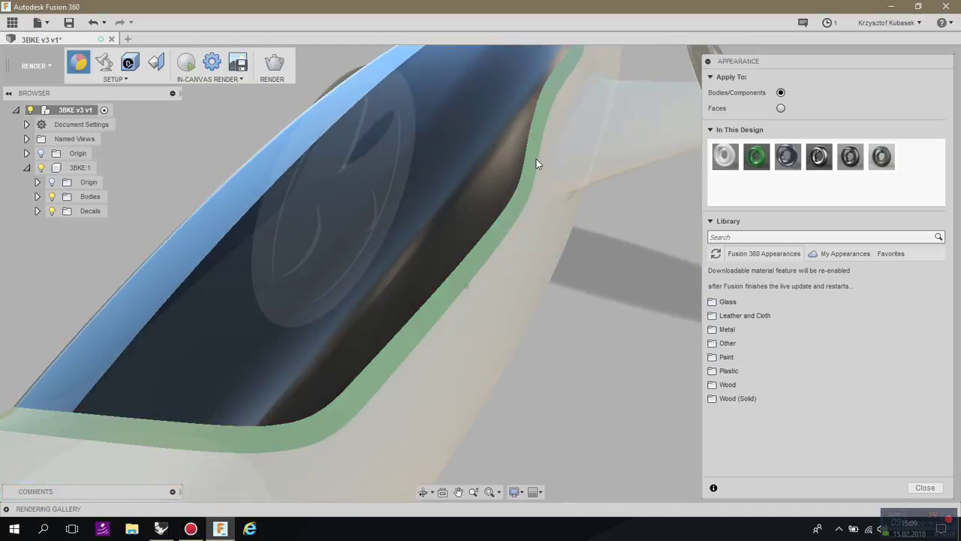
scroll(541, 232, "up", 3)
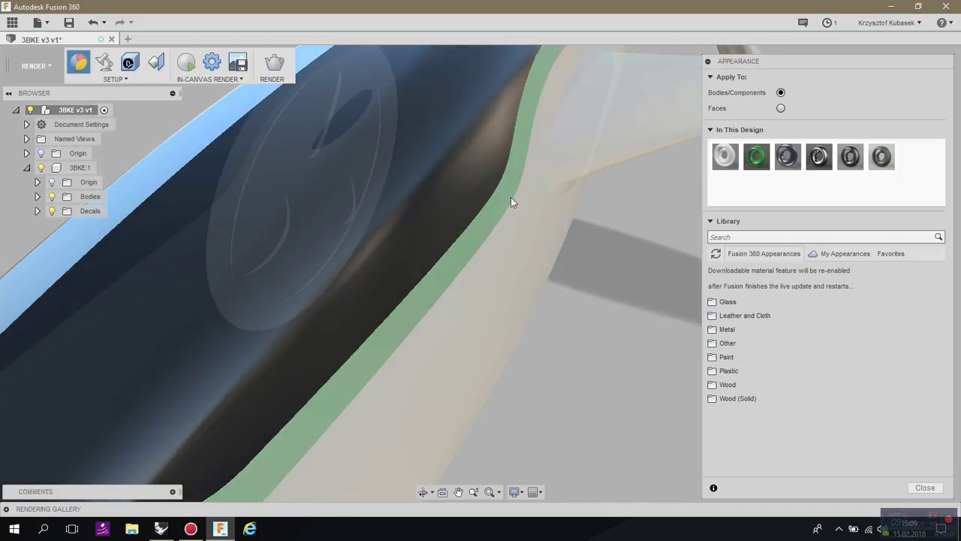
scroll(502, 254, "down", 3)
middle_click_drag(502, 254, 301, 361, "shift")
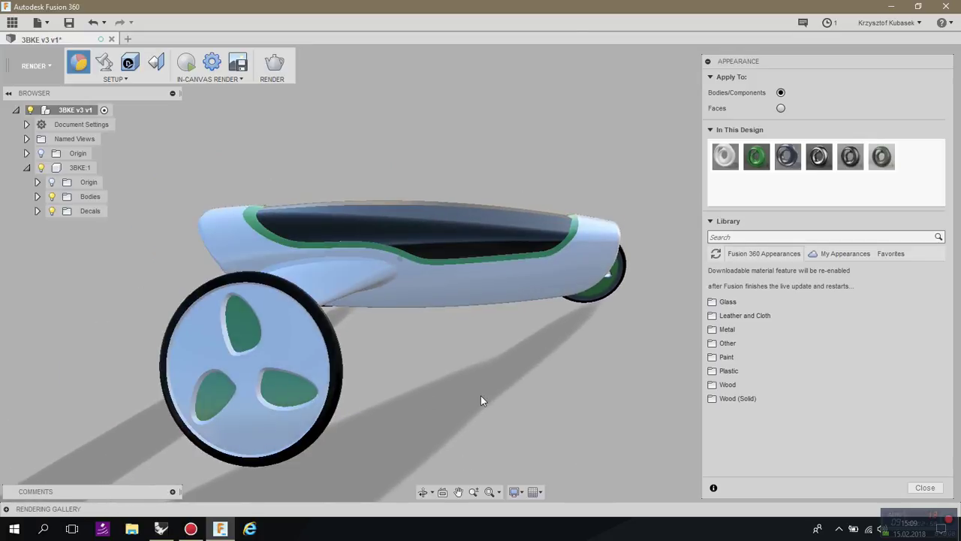
middle_click_drag(482, 396, 536, 351, "shift")
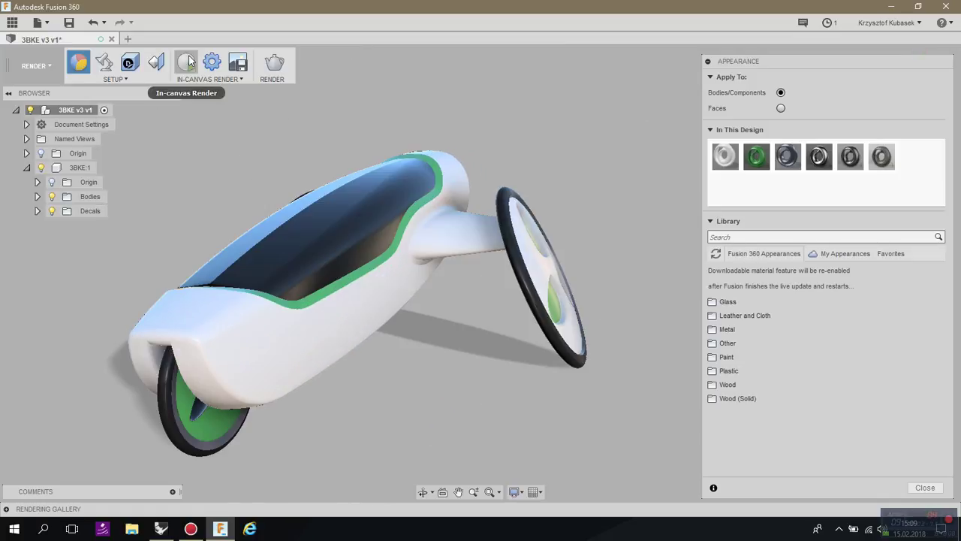
left_click(187, 62)
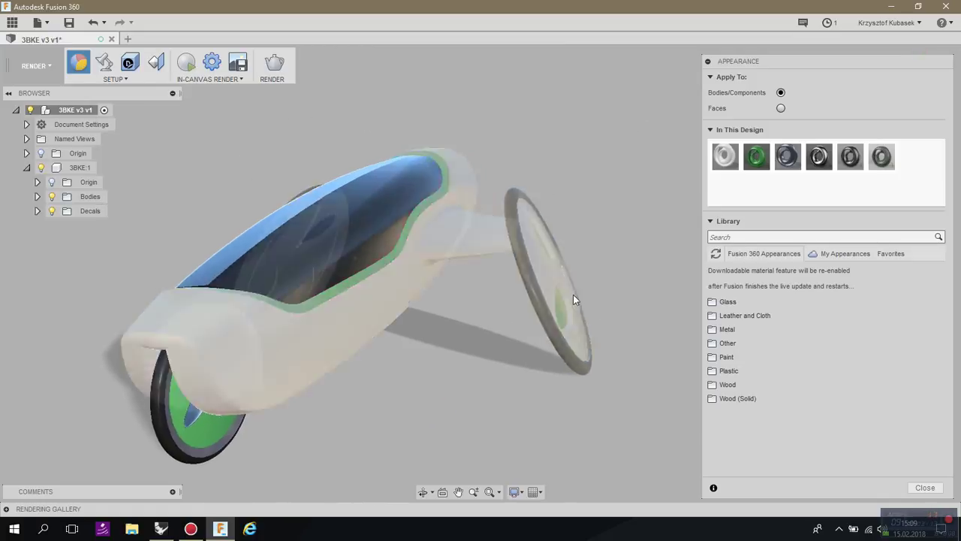
middle_click_drag(577, 293, 264, 105, "shift")
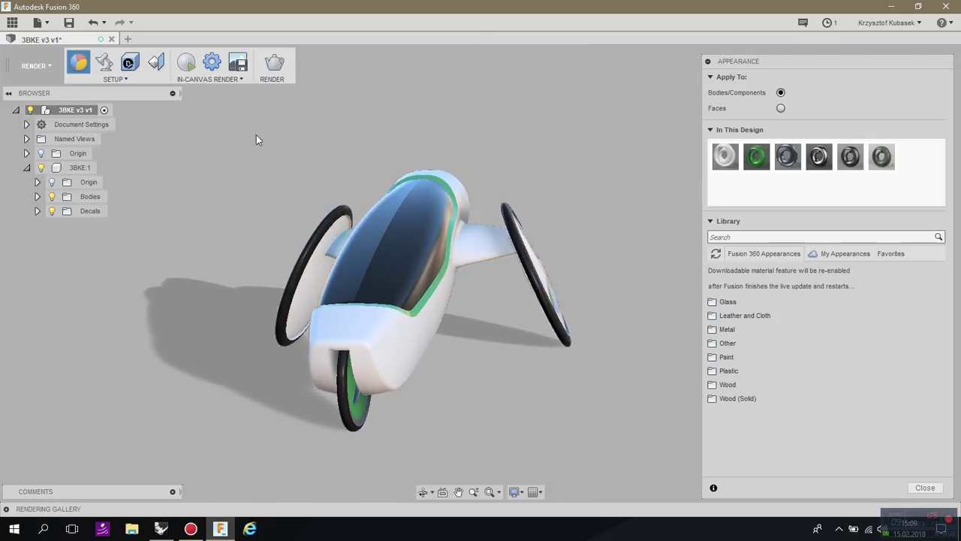
left_click(186, 73)
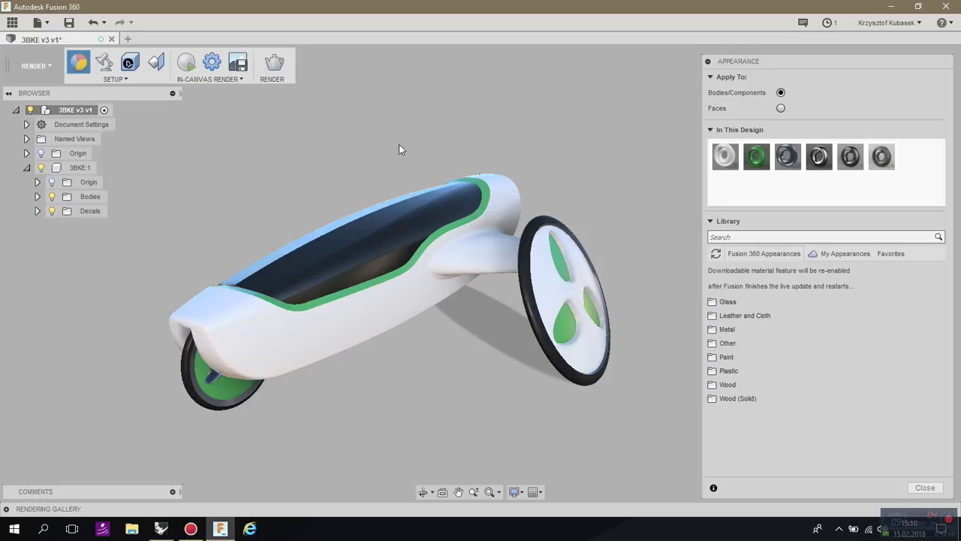
Step: Choose the Local Renderer and the Print preset at 5x7" 300PPI in the render settings, and close them without rendering
left_click(274, 66)
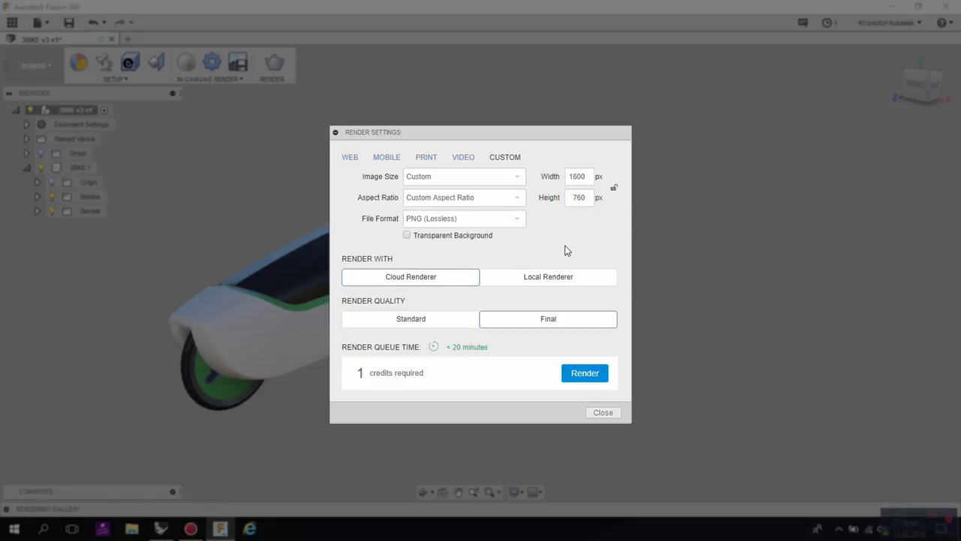
left_click(538, 281)
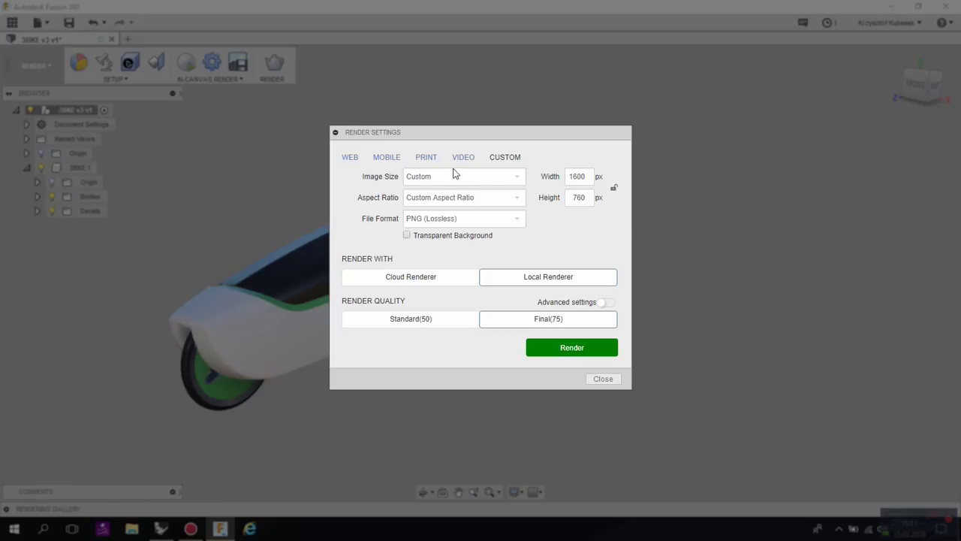
left_click(426, 159)
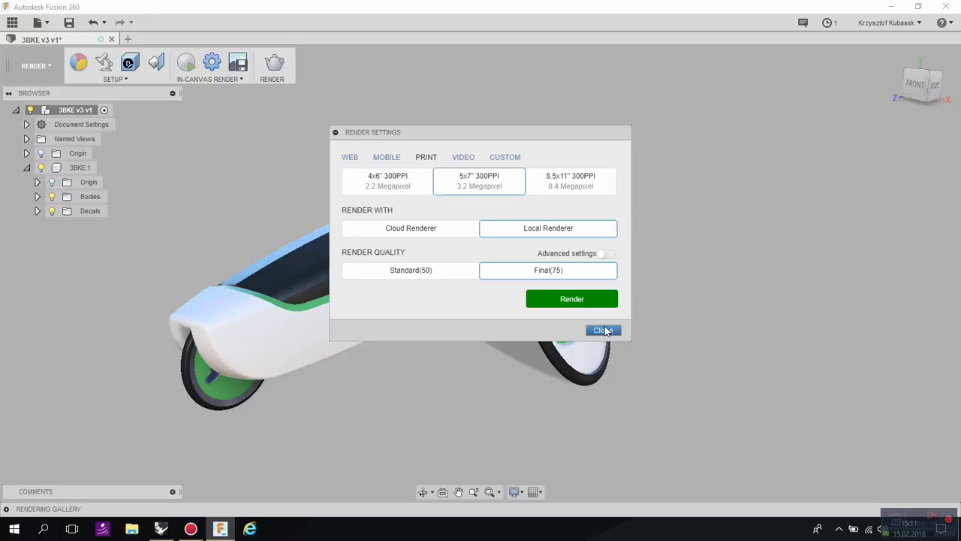
left_click(603, 331)
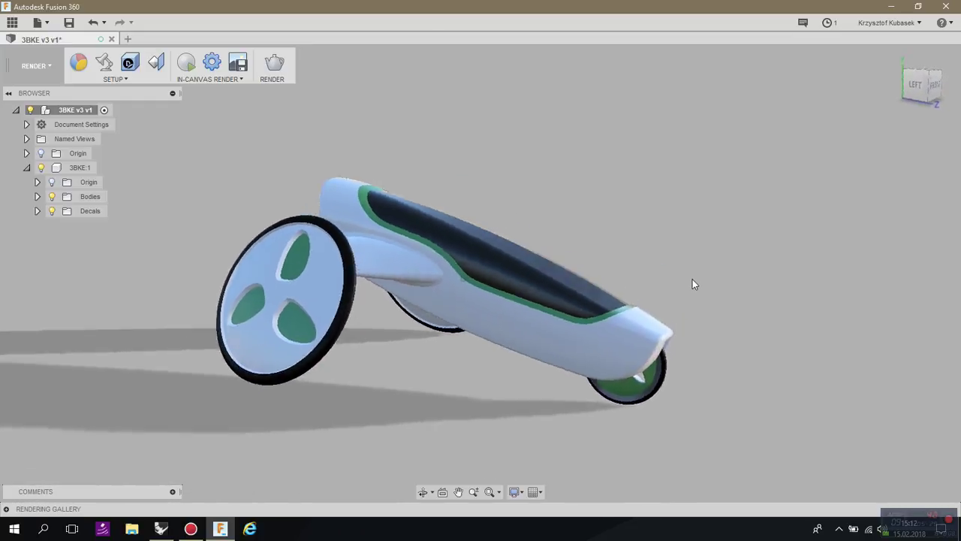
Step: Open the scene settings, review the available environments in the library, and return to the environment, ground and camera options
left_click(105, 63)
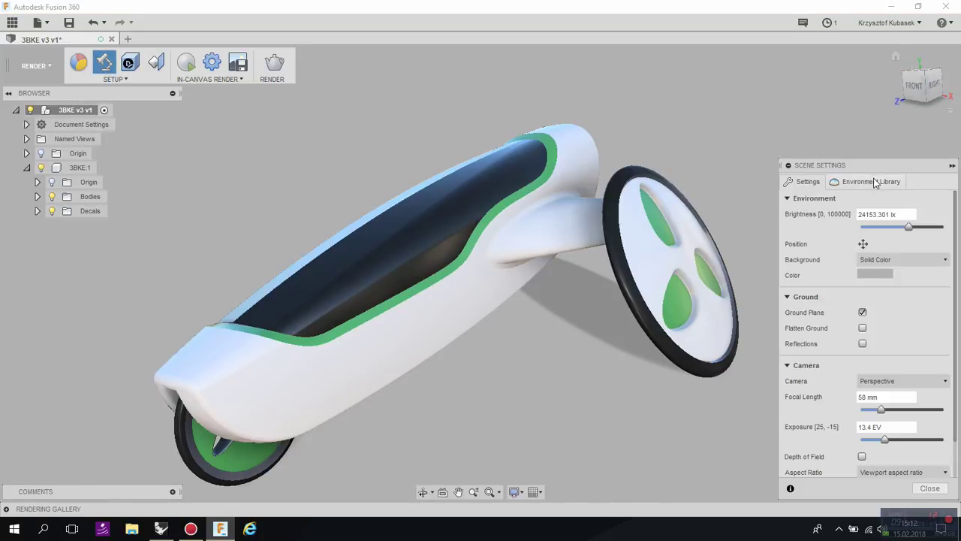
left_click(871, 182)
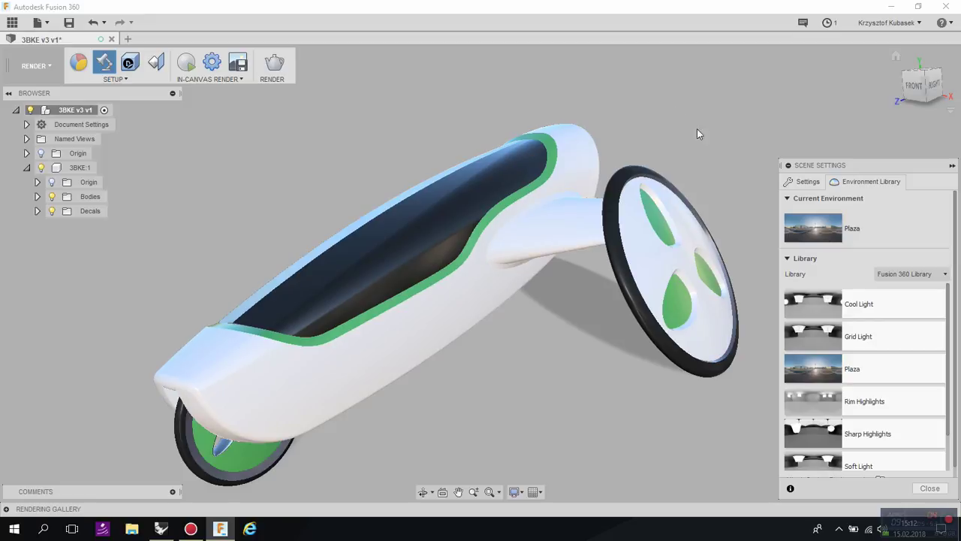
left_click(808, 183)
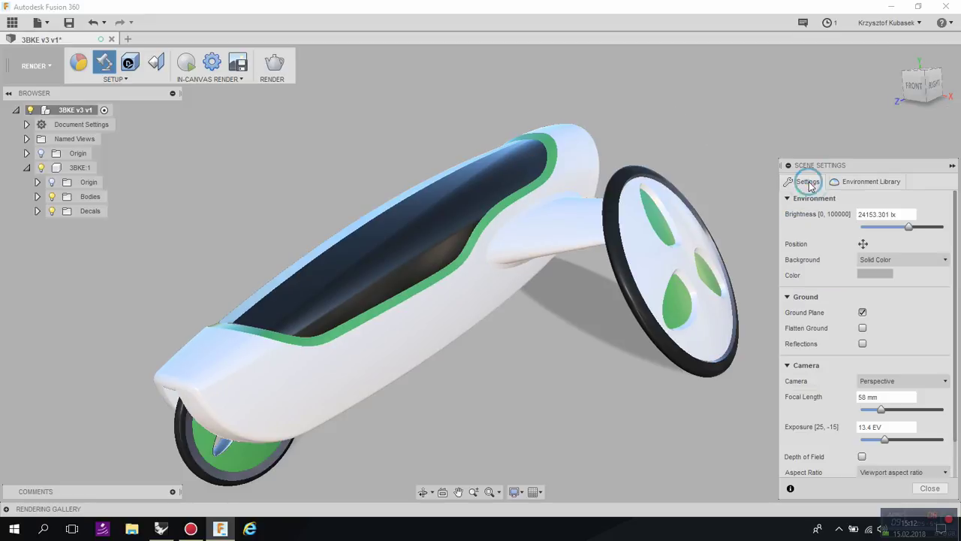
Step: Try the Environment background for the scene, set it back to Solid Color, and close the scene settings
left_click(874, 261)
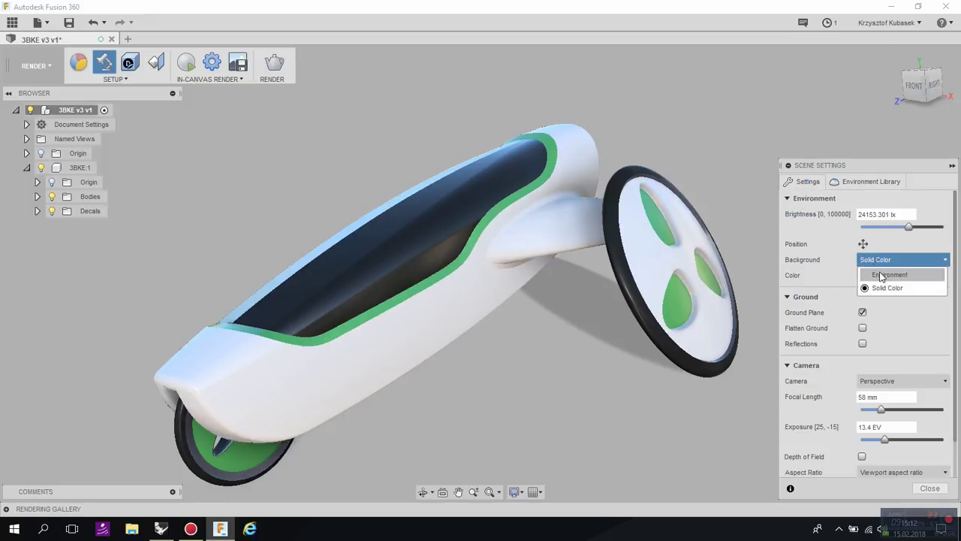
left_click(879, 275)
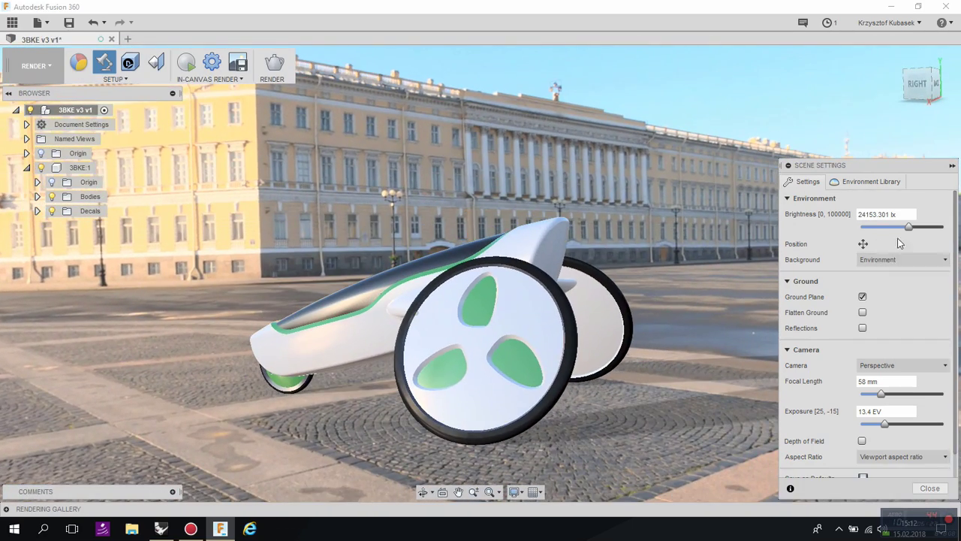
left_click(884, 260)
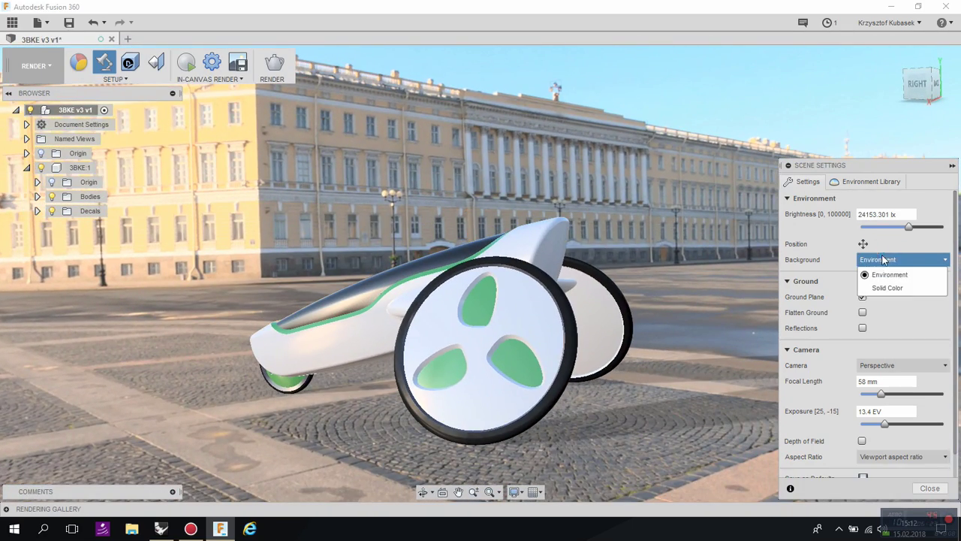
left_click(887, 287)
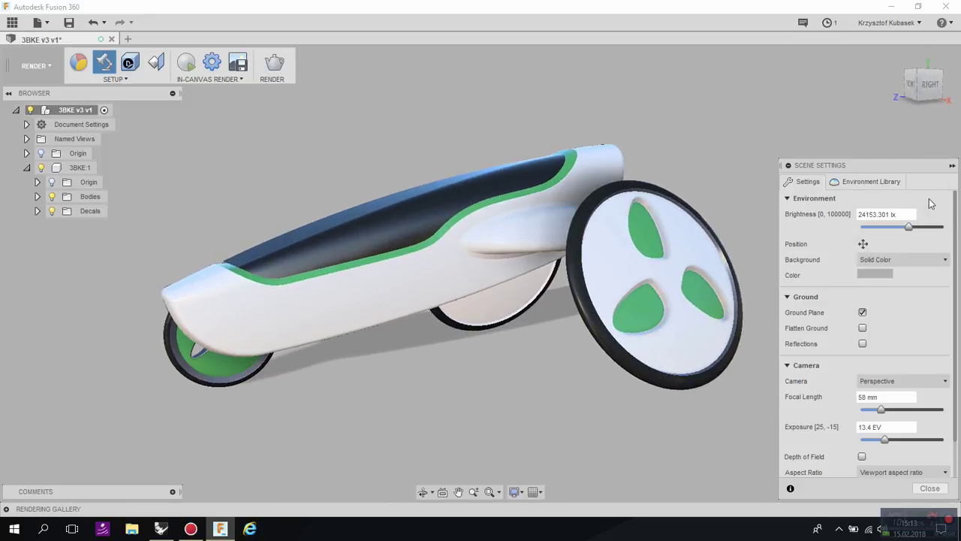
left_click(930, 489)
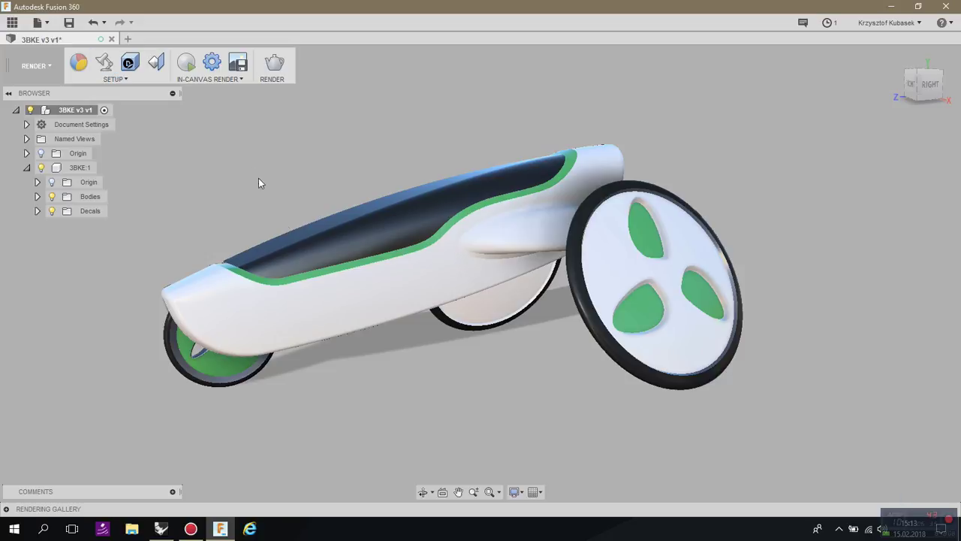
Step: Apply Paint - Enamel Glossy (Blue) to the canopy and the main body, removing the appearances applied to the body's faces
left_click(79, 62)
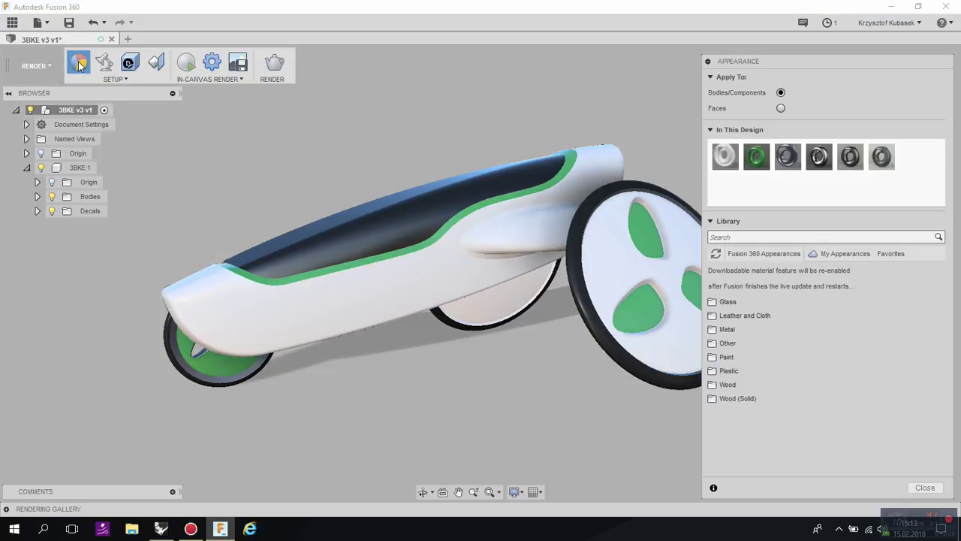
middle_click_drag(475, 278, 485, 217, "shift")
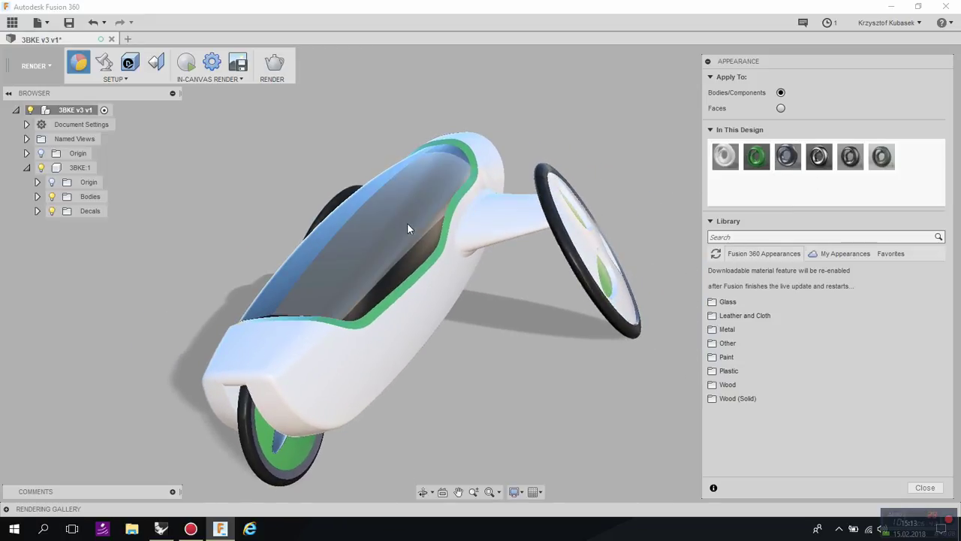
left_click(726, 358)
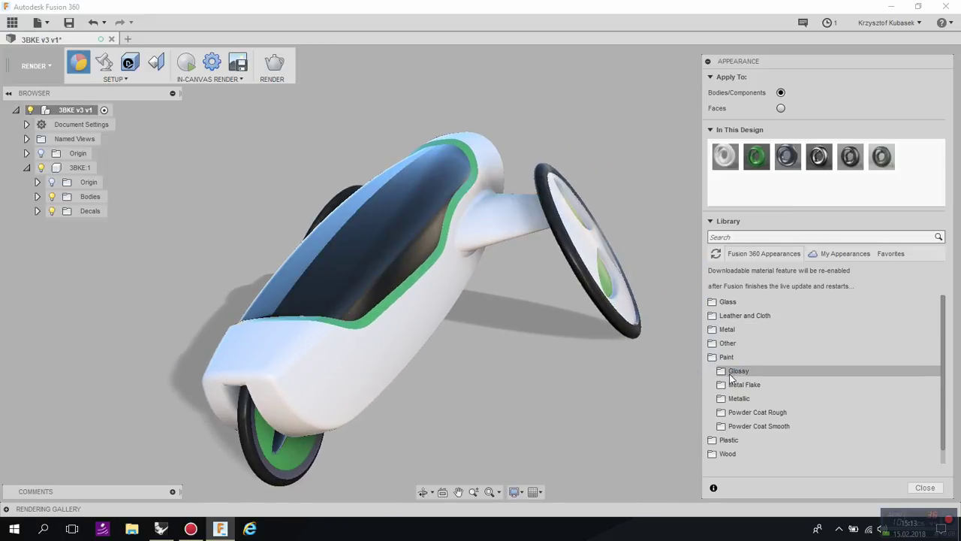
left_click(732, 371)
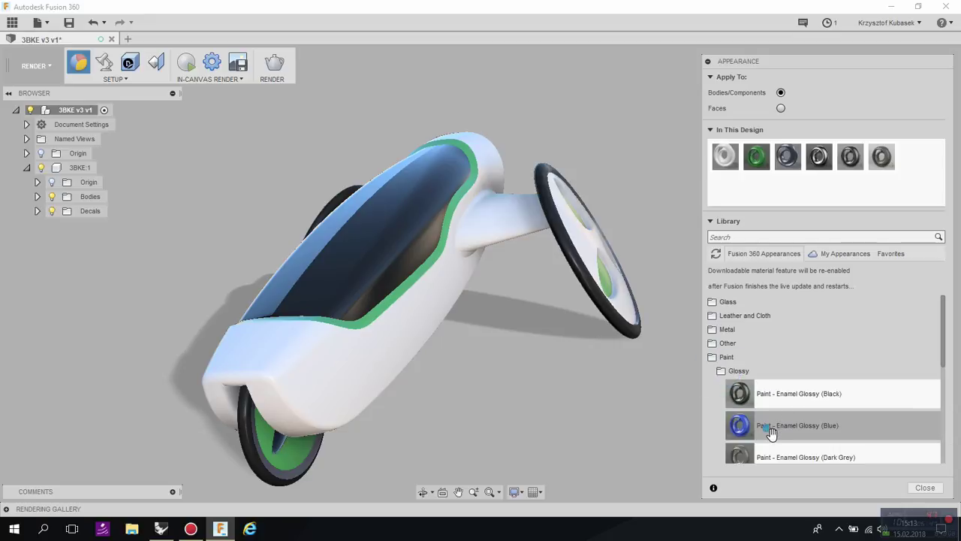
left_click_drag(771, 430, 387, 235)
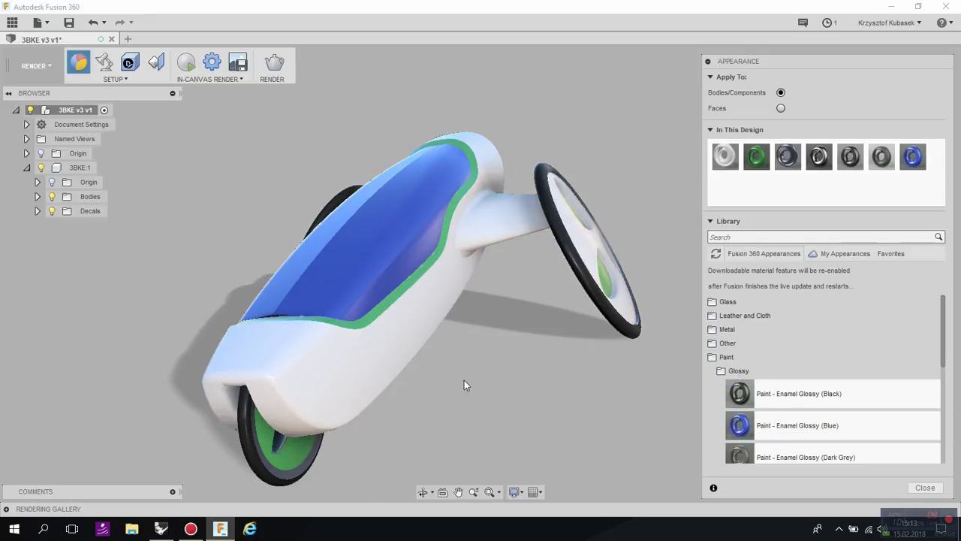
left_click_drag(726, 425, 422, 300)
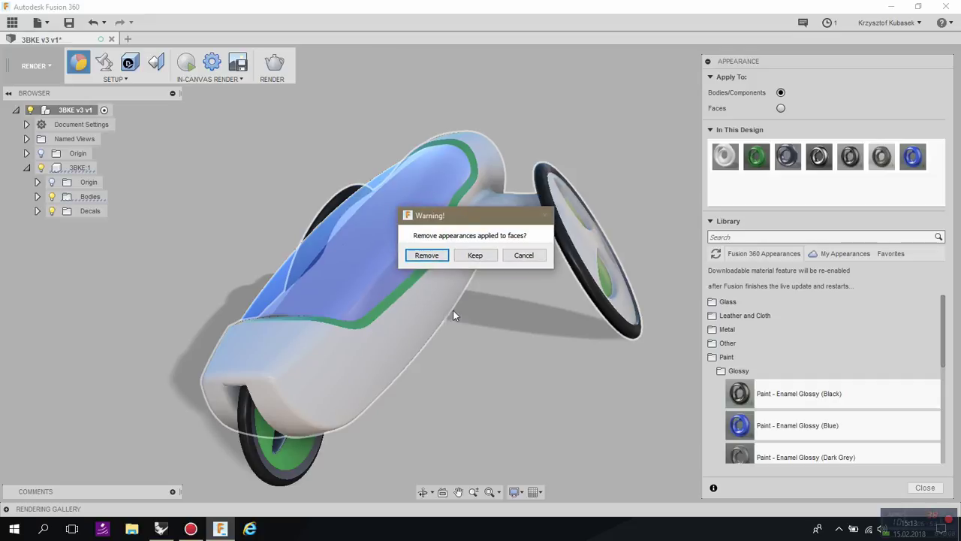
left_click(437, 256)
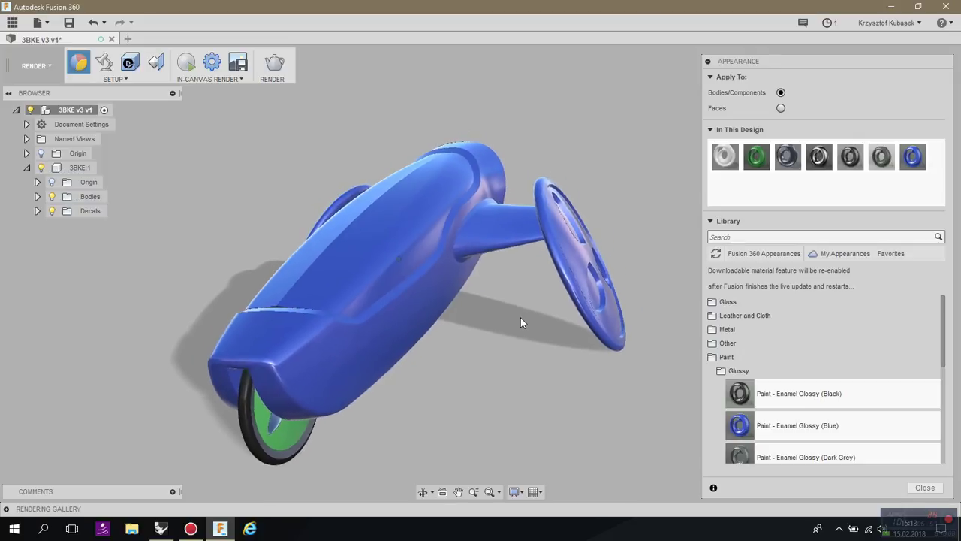
Step: Apply Paint - Enamel Glossy (White) to the trim strip around the canopy
middle_click_drag(522, 328, 470, 362, "shift")
scroll(499, 365, "up", 5)
scroll(162, 321, "down", 4)
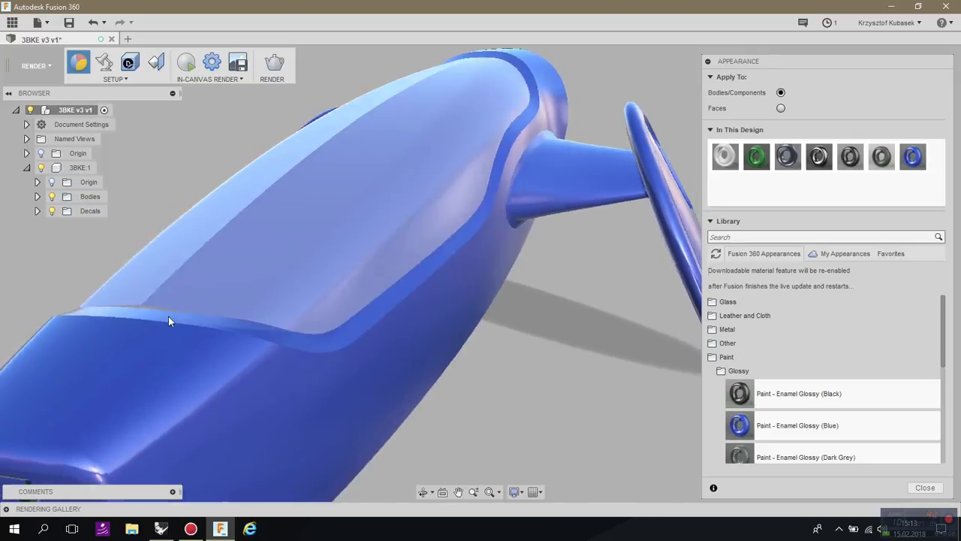
middle_click_drag(318, 341, 534, 374, "shift")
left_click(533, 374)
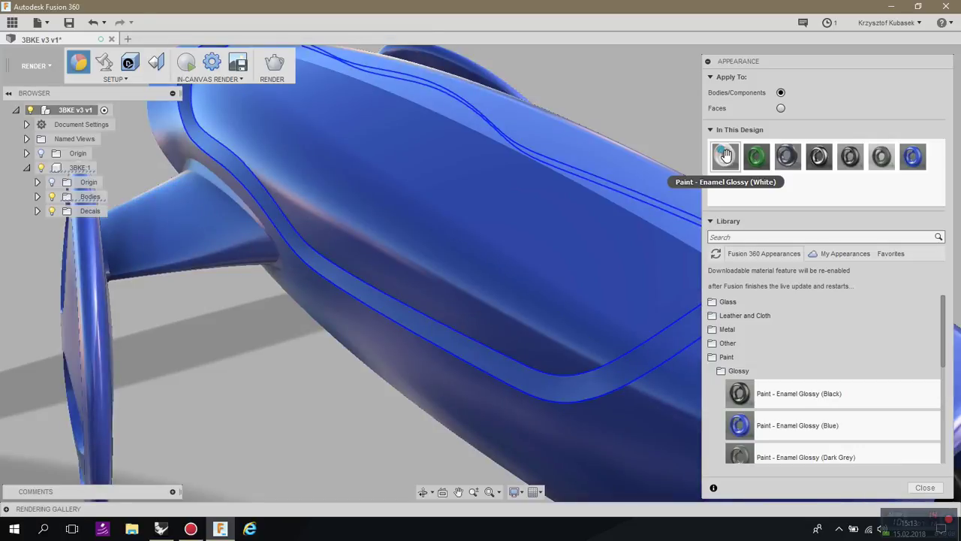
left_click_drag(725, 154, 656, 354)
Step: Expand the Bodies folder, select Body2 and apply Paint - Enamel Glossy (Black) to this canopy body
middle_click_drag(712, 386, 503, 216, "shift")
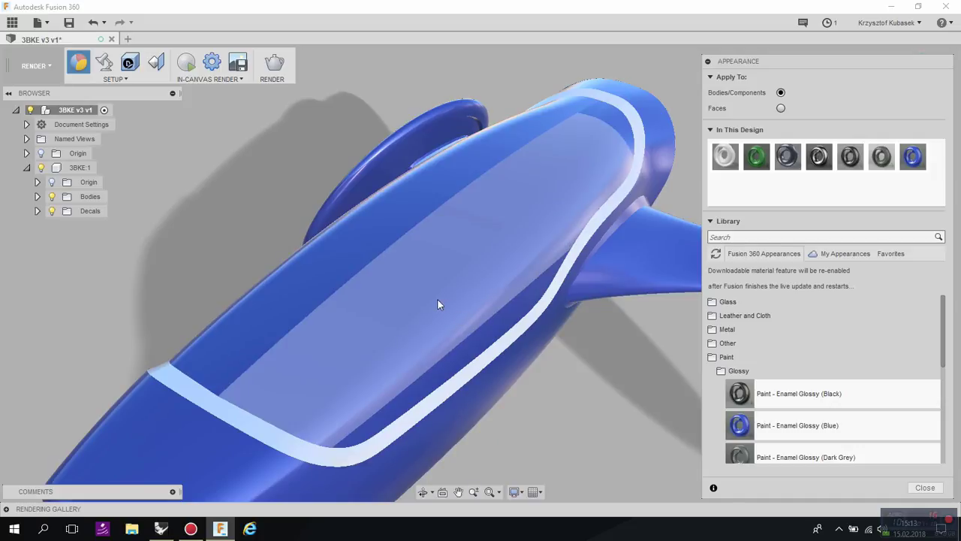
left_click(37, 196)
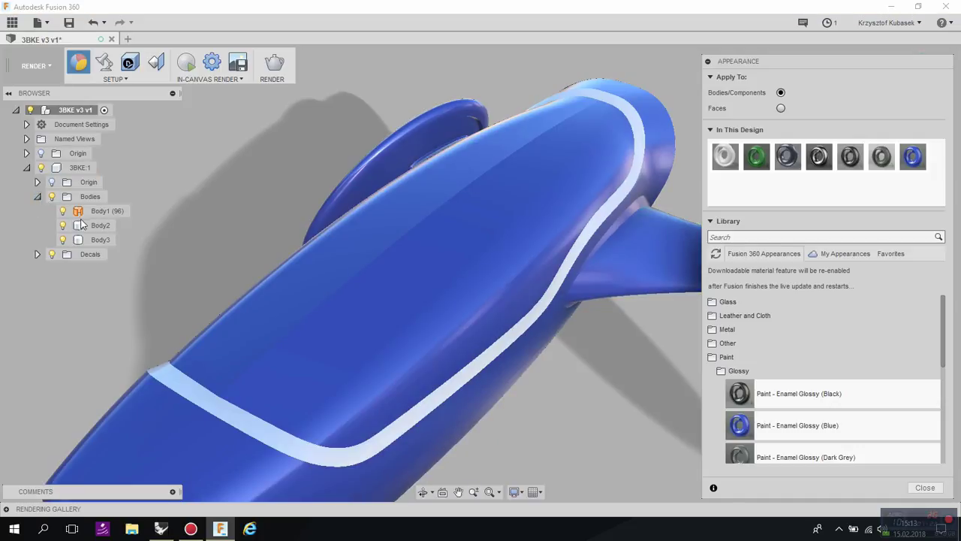
left_click(86, 226)
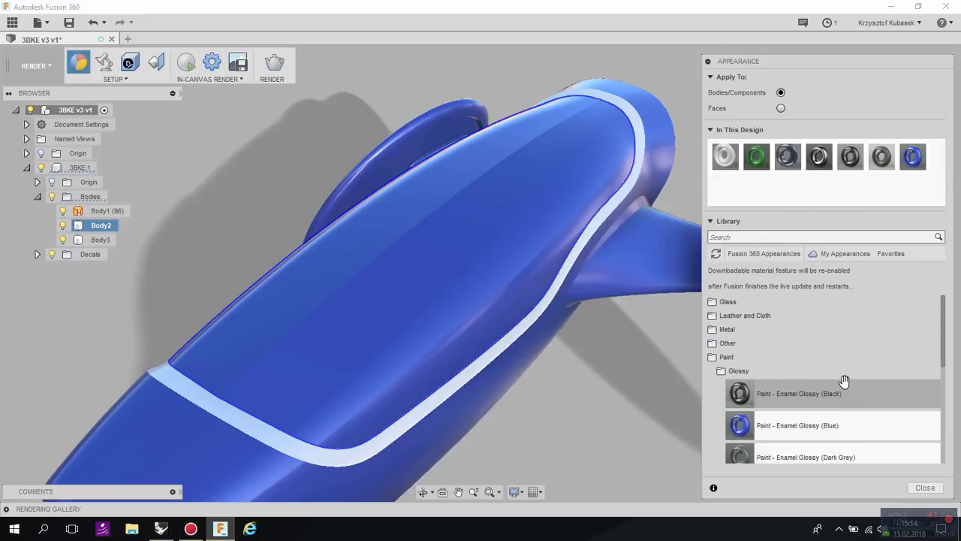
scroll(840, 384, "down", 1)
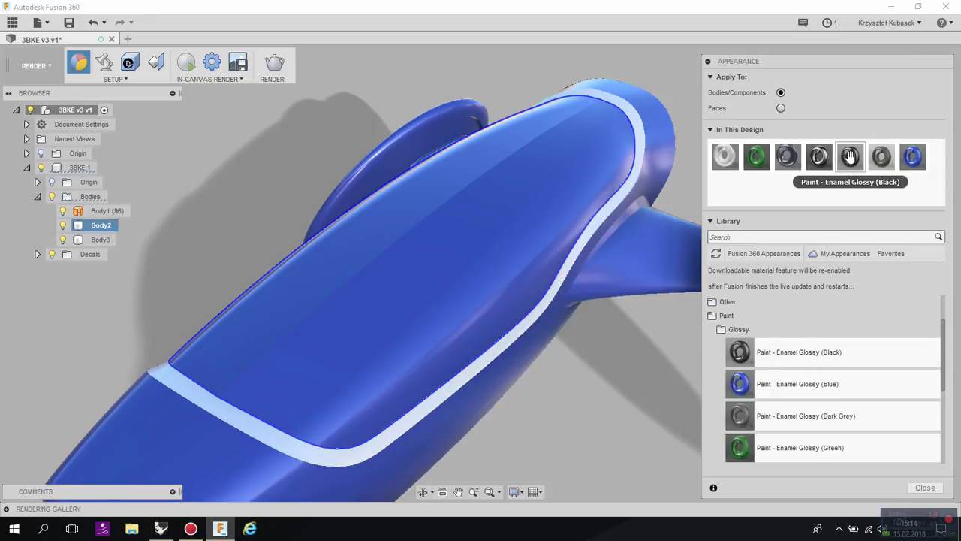
left_click_drag(850, 155, 514, 233)
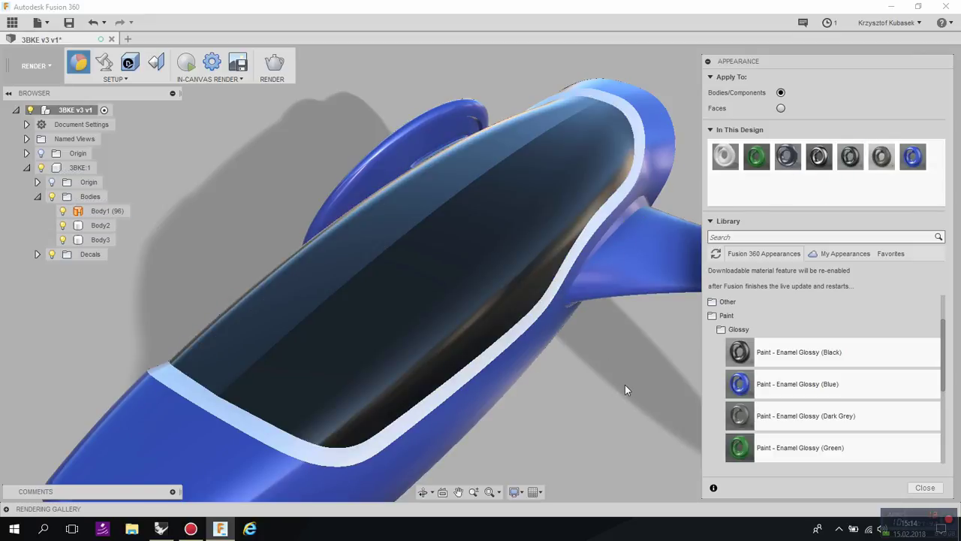
Step: Apply Paint - Enamel Glossy (White) to the outer cover faces of both rear wheels, leaving their recesses blue
scroll(639, 394, "down", 3)
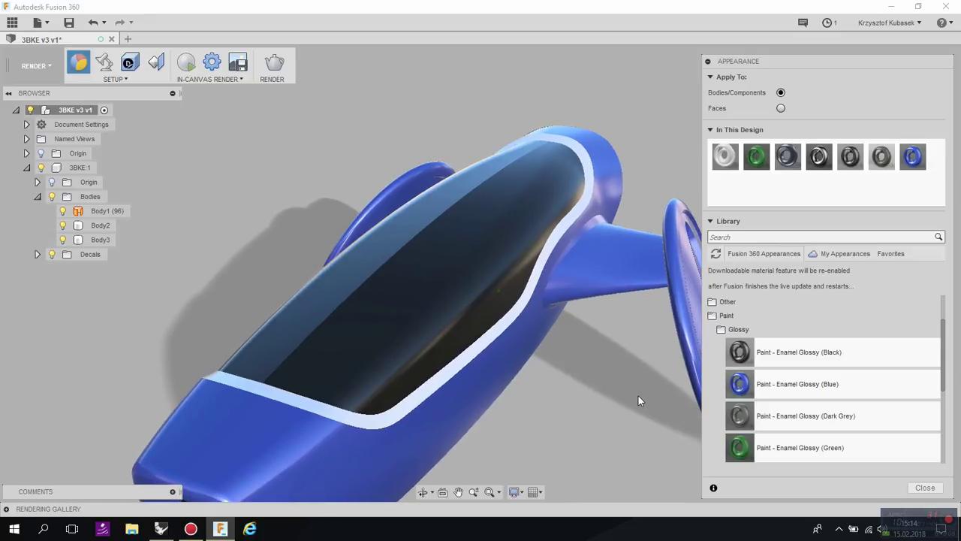
scroll(612, 402, "down", 5)
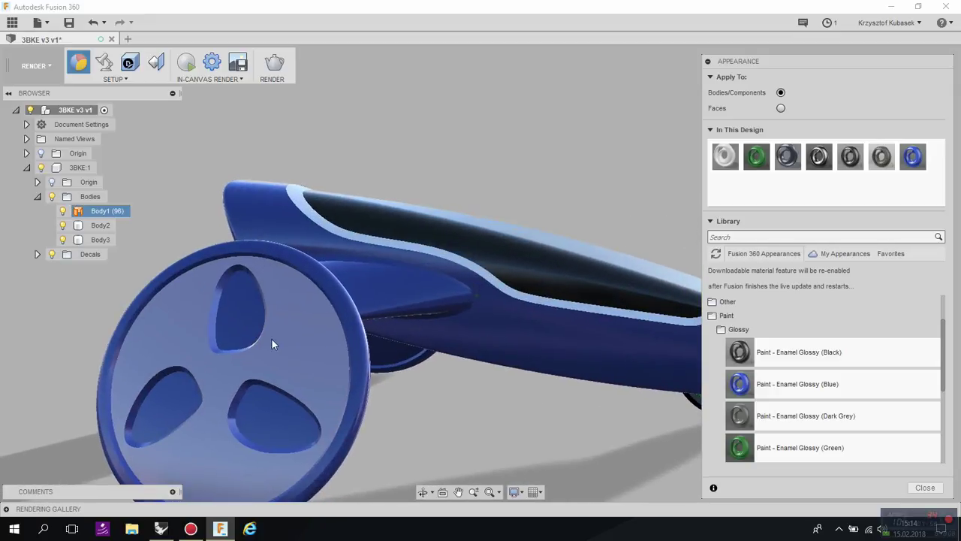
left_click_drag(725, 156, 327, 357)
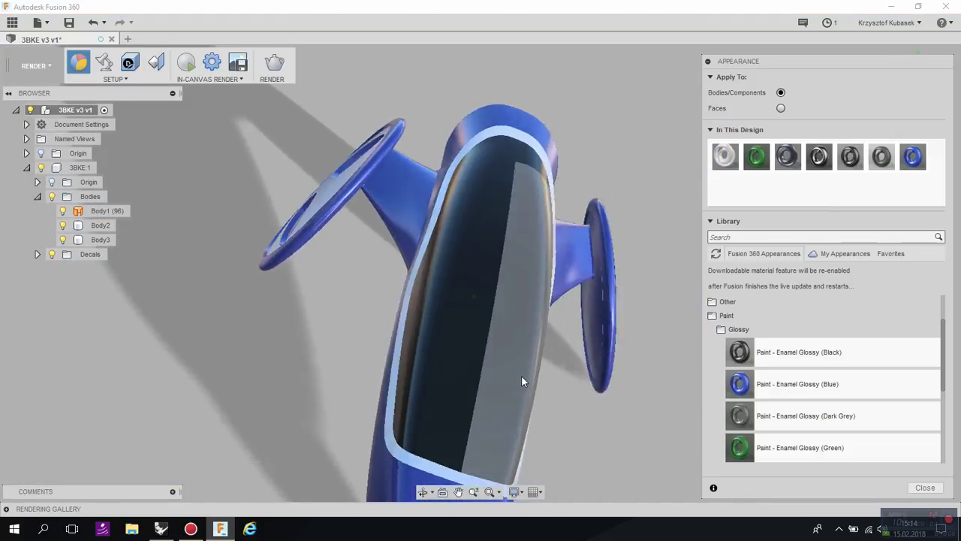
middle_click_drag(521, 382, 551, 245, "shift")
left_click_drag(725, 156, 541, 256)
scroll(570, 298, "up", 2)
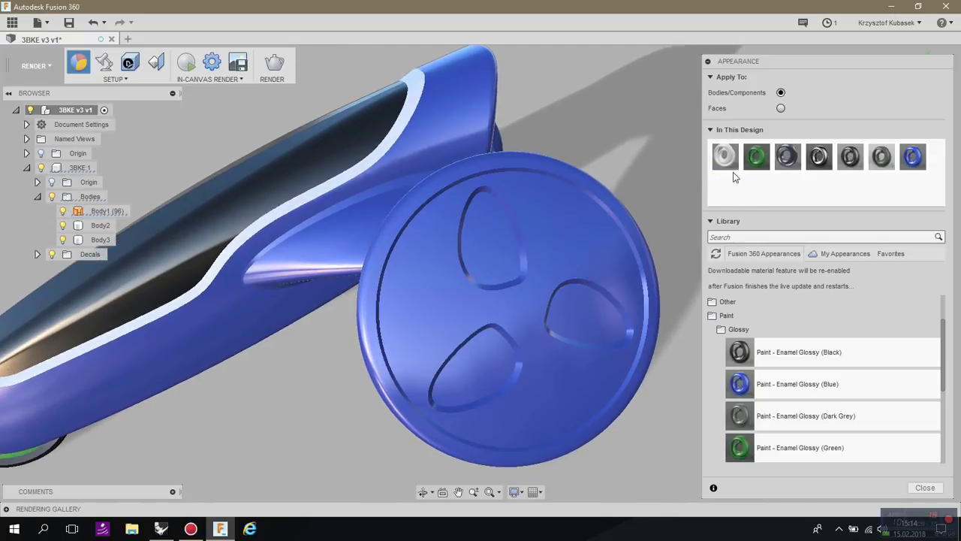
left_click_drag(725, 157, 581, 228)
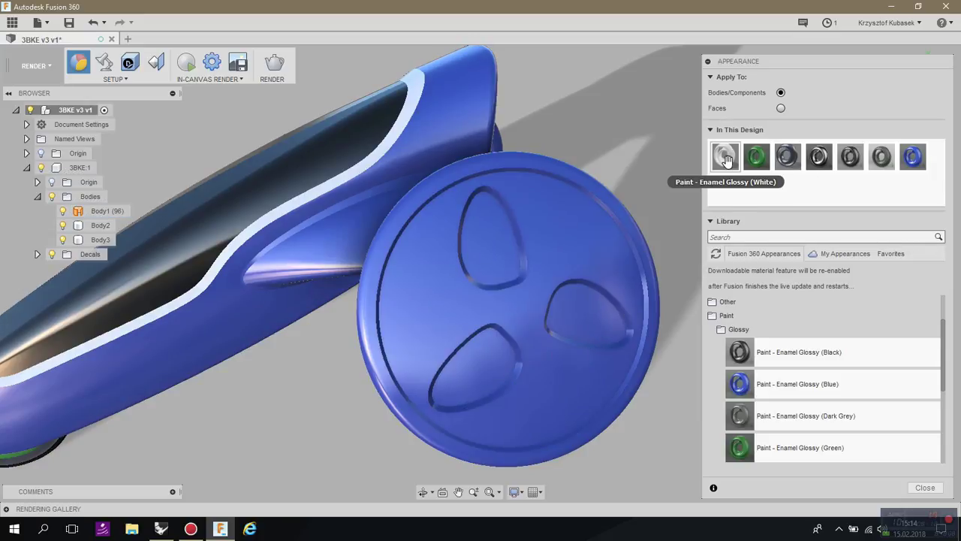
left_click_drag(726, 157, 573, 232)
mouse_move(573, 232)
middle_mouse_down("shift")
mouse_move(539, 253)
mouse_move(511, 238)
middle_mouse_up("shift")
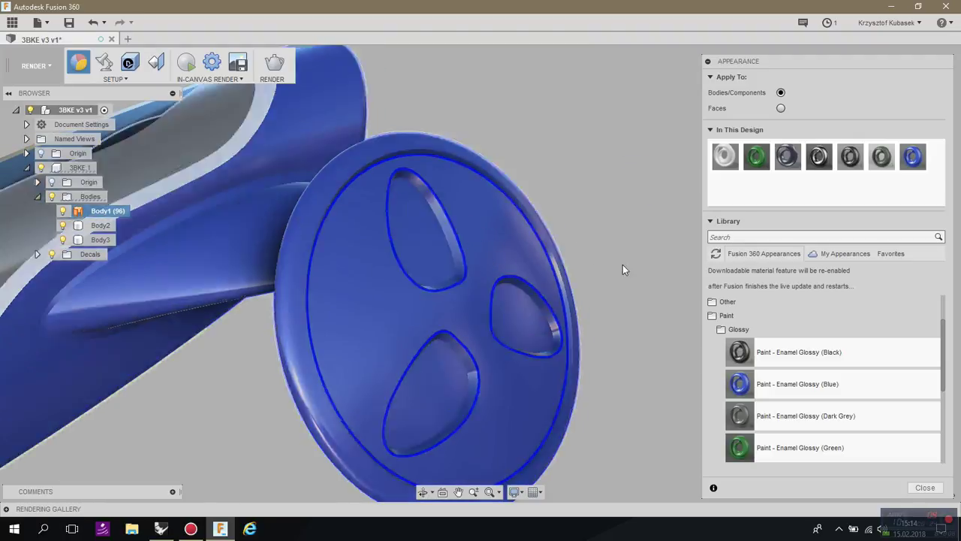
left_click_drag(734, 152, 499, 235)
Step: Apply Paint - Enamel Glossy (White) to the green disc of the front wheel on both sides
scroll(581, 248, "down", 8)
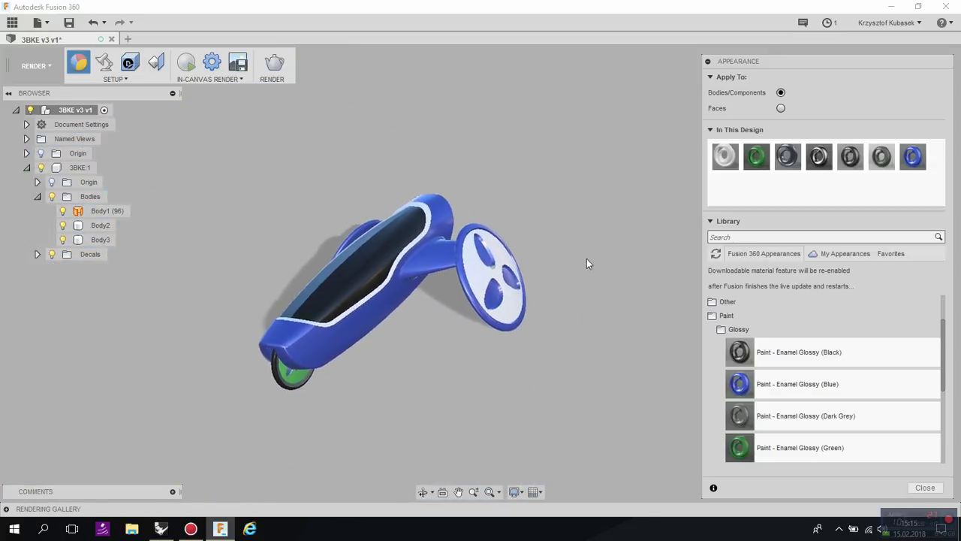
scroll(281, 344, "up", 10)
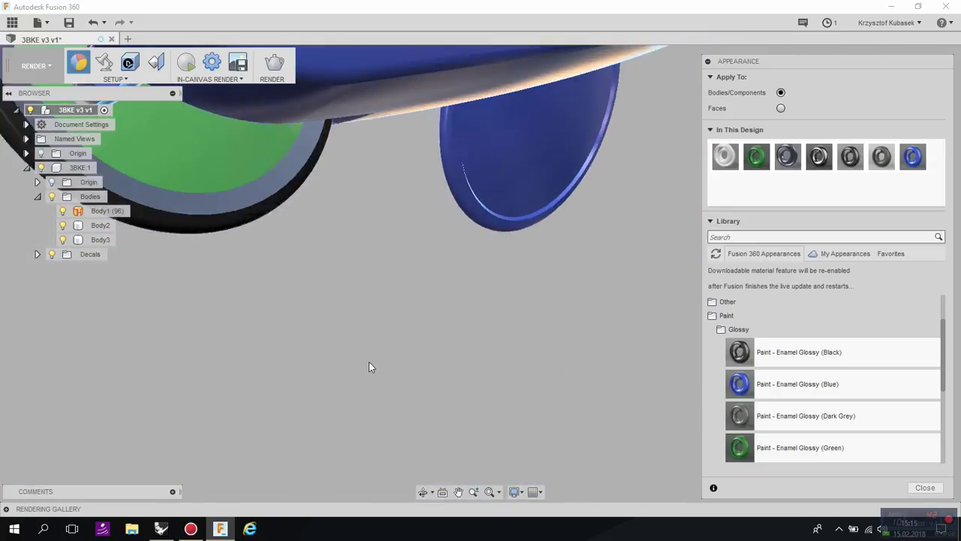
middle_click_drag(373, 359, 289, 325, "shift")
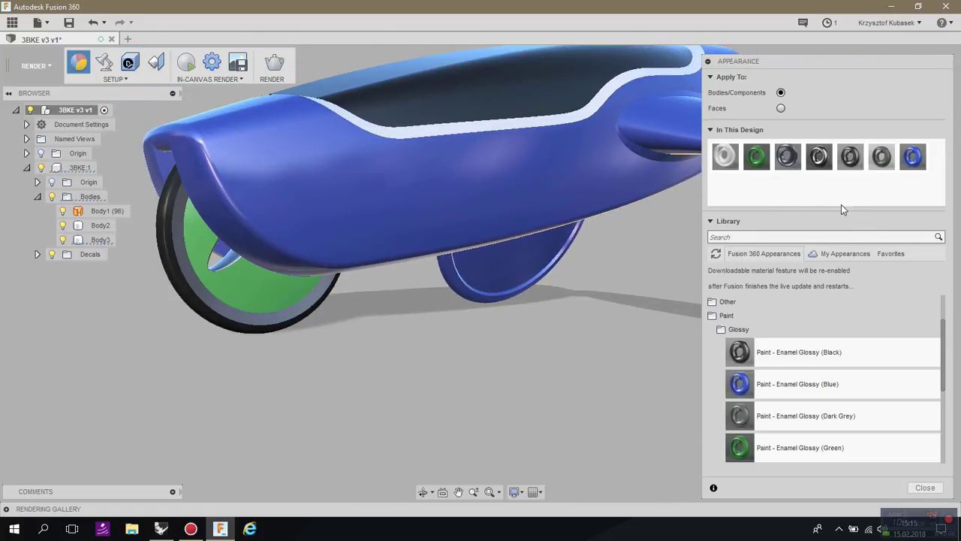
left_click_drag(725, 155, 271, 291)
middle_click_drag(355, 346, 440, 357, "shift")
scroll(451, 371, "down", 3)
scroll(444, 363, "up", 5)
scroll(440, 357, "down", 6)
scroll(439, 357, "up", 3)
left_click(422, 320)
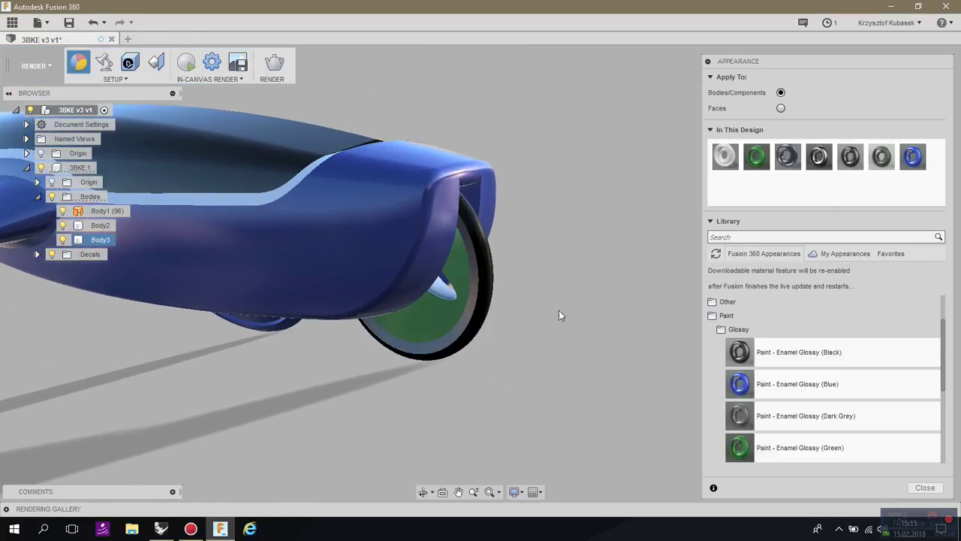
left_click_drag(725, 156, 433, 323)
Step: Apply Paint - Enamel Glossy (Black) to the tyre of one rear wheel
scroll(623, 291, "down", 3)
middle_click_drag(623, 291, 522, 339, "shift")
scroll(559, 252, "up", 5)
scroll(451, 165, "down", 2)
left_click(449, 116)
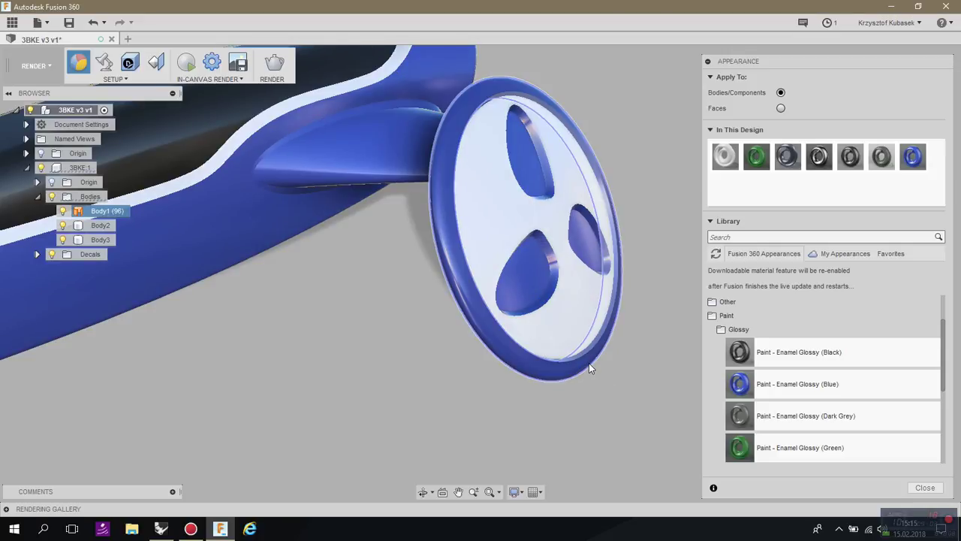
middle_click_drag(571, 225, 213, 188, "shift")
left_click(250, 249)
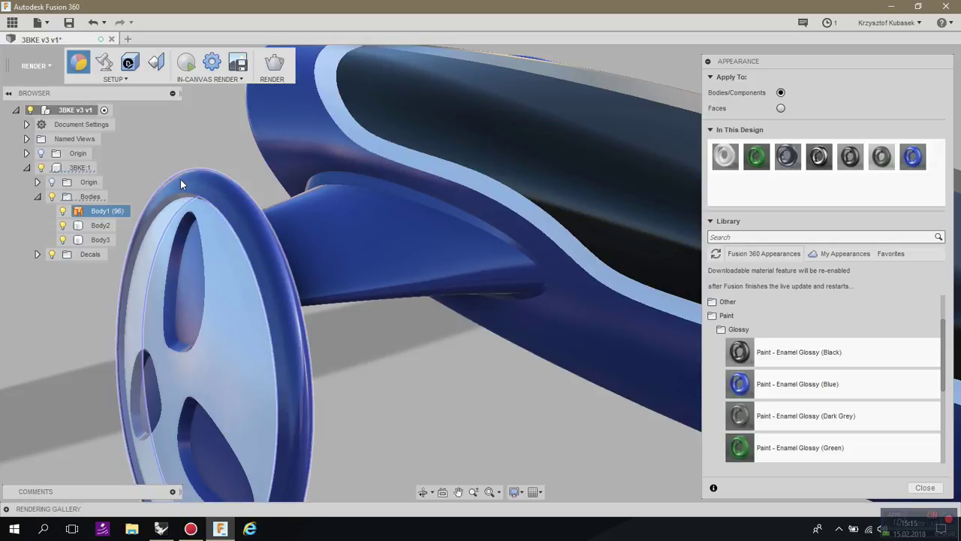
left_click_drag(851, 166, 205, 179)
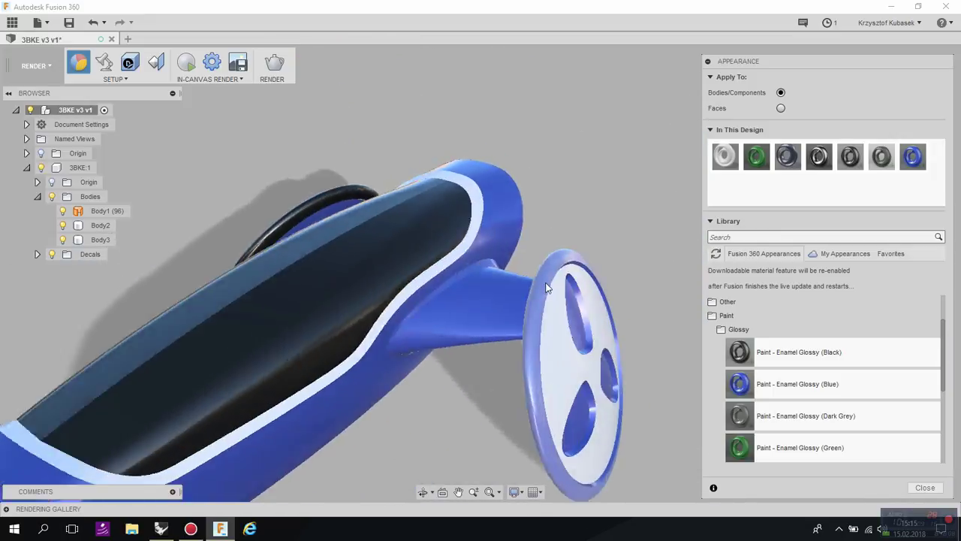
Step: Apply Paint - Enamel Glossy (Black) to the tyre of the remaining blue rear wheel
middle_click_drag(546, 287, 440, 197, "shift")
middle_click_drag(622, 255, 470, 418, "shift")
left_click(401, 365)
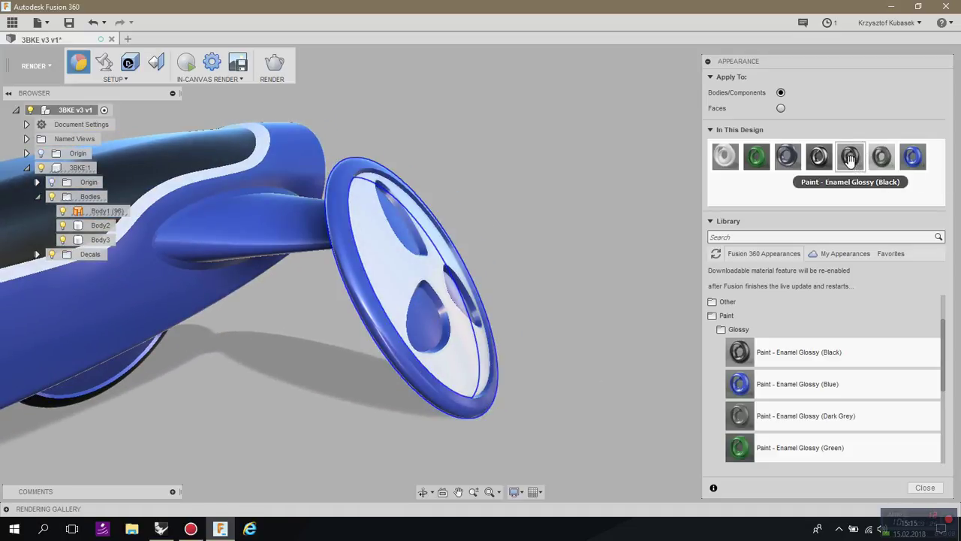
left_click_drag(850, 156, 442, 403)
Step: Edit the Paint - Enamel Glossy (Blue) appearance used in the design to a dark teal with RGB 32, 108, 102
scroll(604, 256, "down", 5)
scroll(605, 258, "down", 1)
scroll(465, 296, "up", 4)
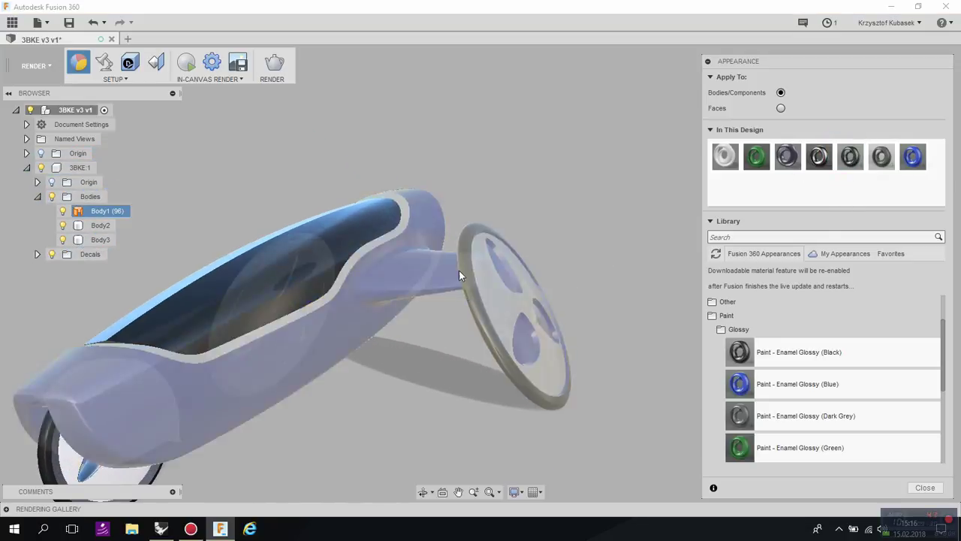
middle_click_drag(519, 194, 435, 278, "shift")
double_click(913, 156)
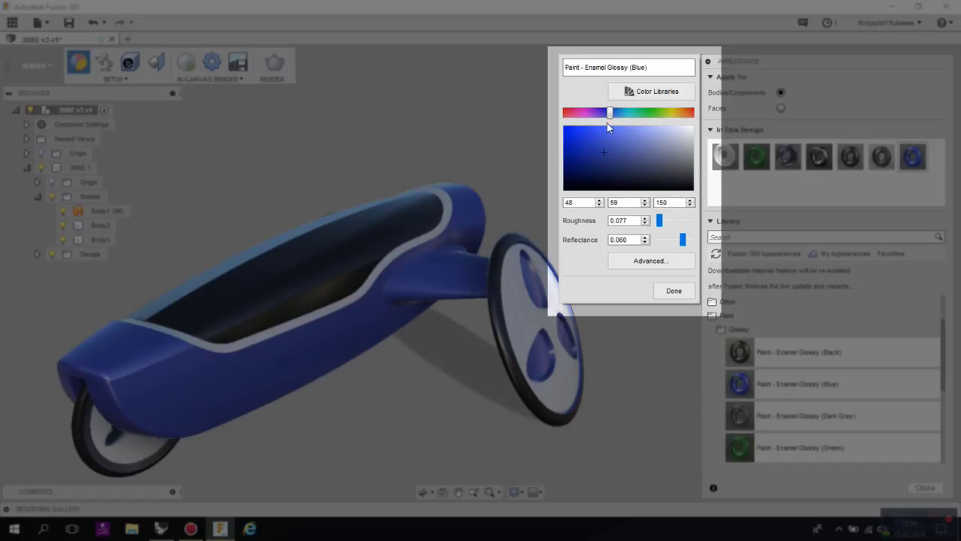
mouse_move(601, 148)
left_mouse_down()
mouse_move(586, 170)
mouse_move(626, 178)
mouse_move(637, 143)
mouse_move(655, 158)
mouse_move(684, 142)
mouse_move(659, 158)
left_mouse_up()
mouse_move(620, 114)
left_mouse_down()
mouse_move(653, 112)
mouse_move(631, 114)
left_mouse_up()
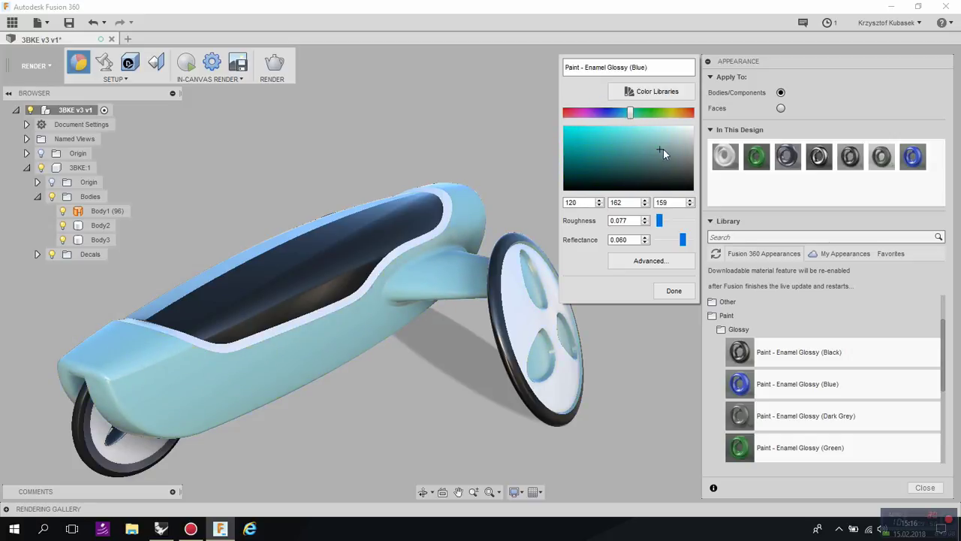
mouse_move(663, 148)
left_mouse_down()
mouse_move(597, 148)
mouse_move(603, 160)
left_mouse_up()
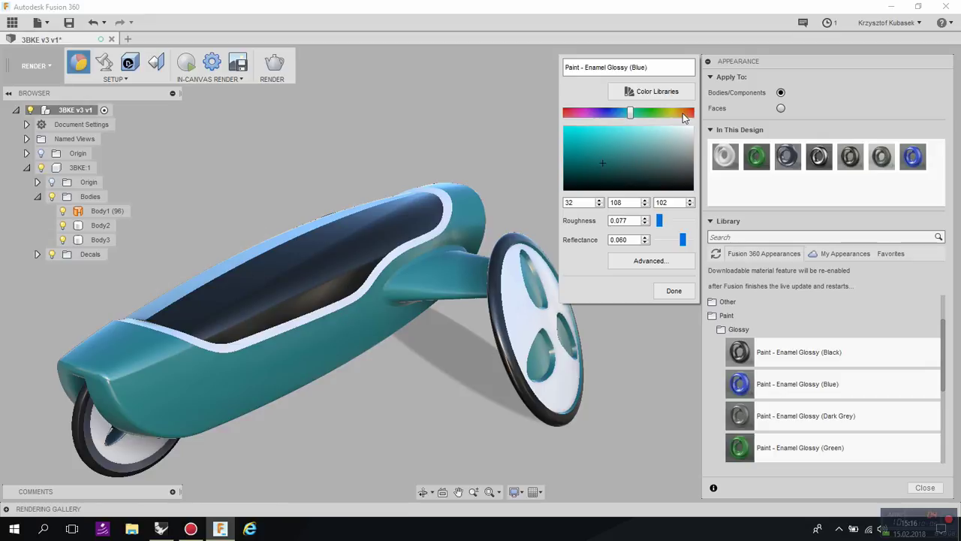
left_click(674, 292)
left_click(652, 218)
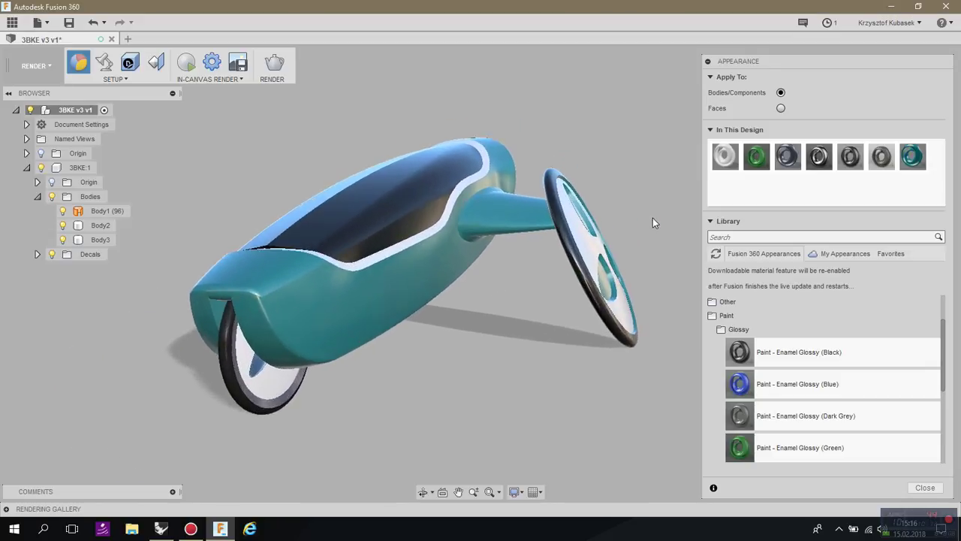
Step: Start the in-canvas render and show the whole vehicle from its opposite side
left_click(186, 63)
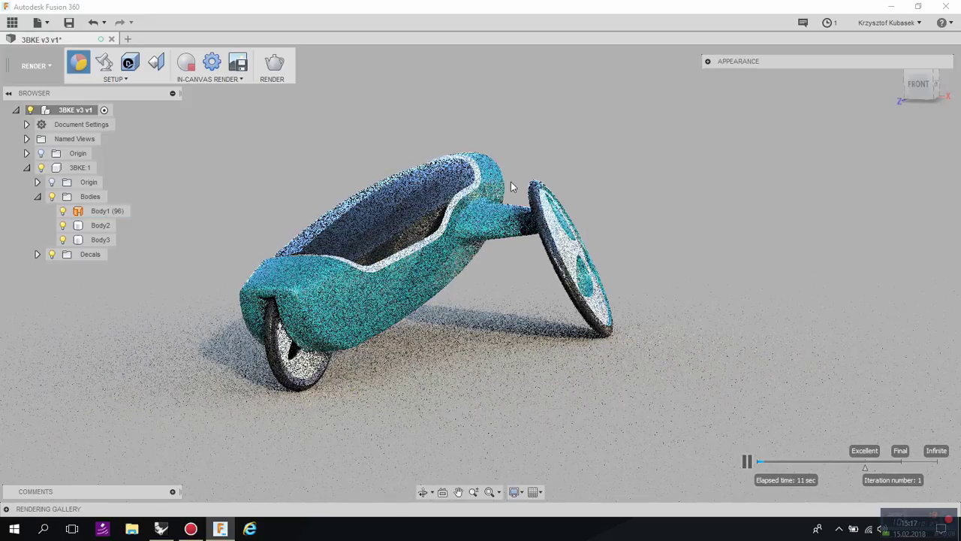
middle_click_drag(511, 182, 516, 182, "shift")
scroll(517, 183, "up", 5)
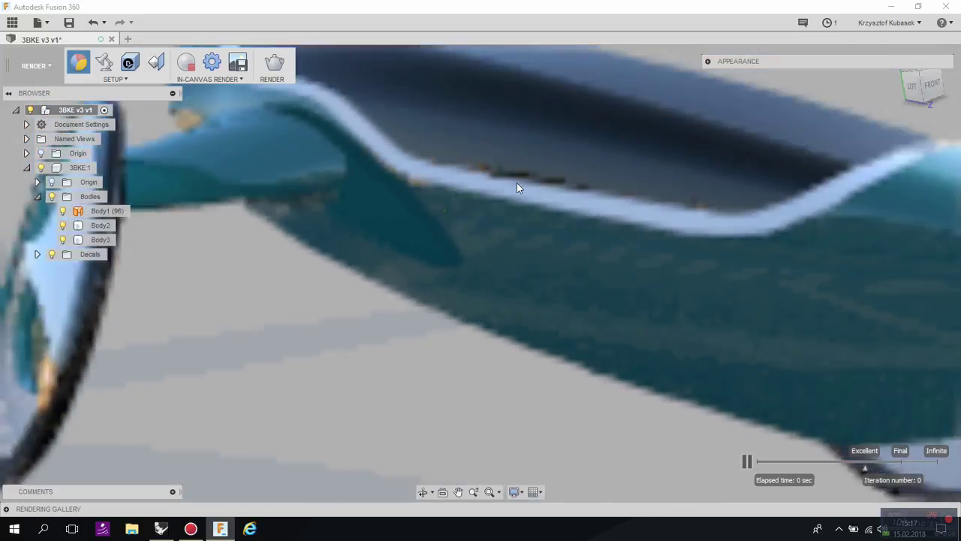
scroll(516, 188, "down", 5)
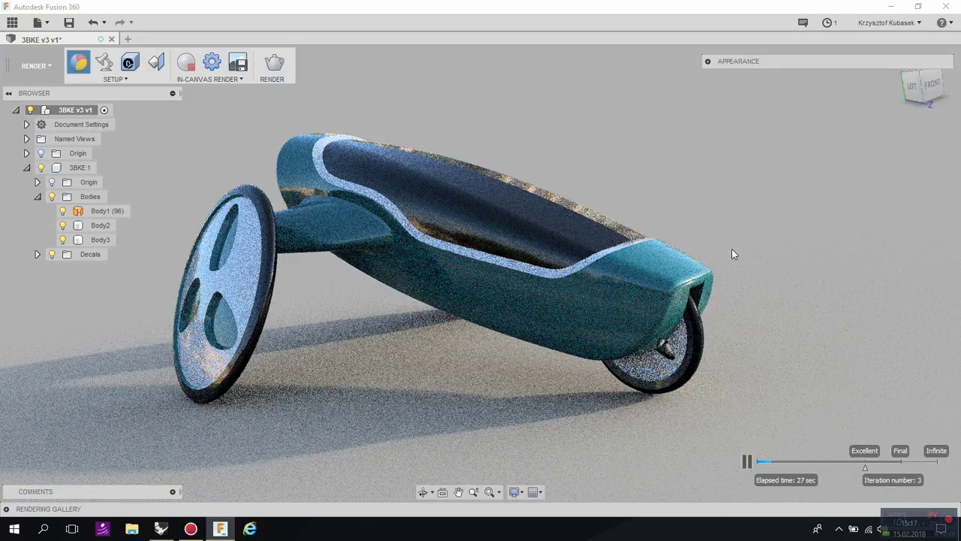
Step: Enable depth of field in the scene settings and set the centre of focus on the upper edge of the vehicle's nose
left_click(104, 62)
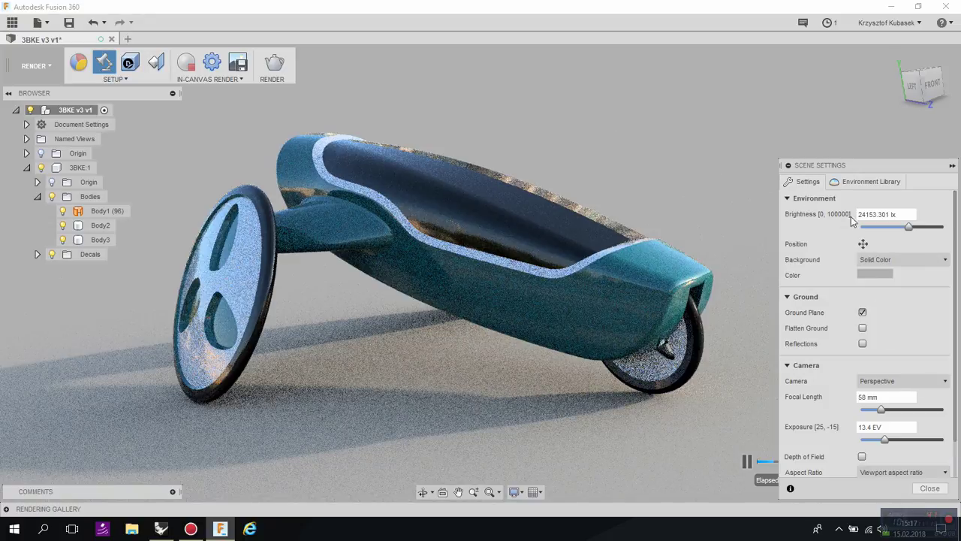
left_click_drag(853, 166, 877, 52)
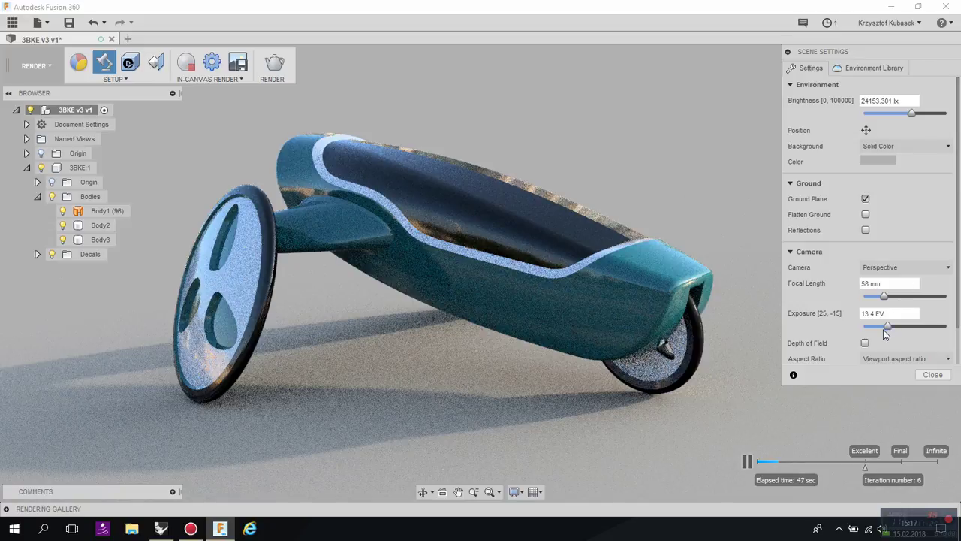
left_click(706, 278)
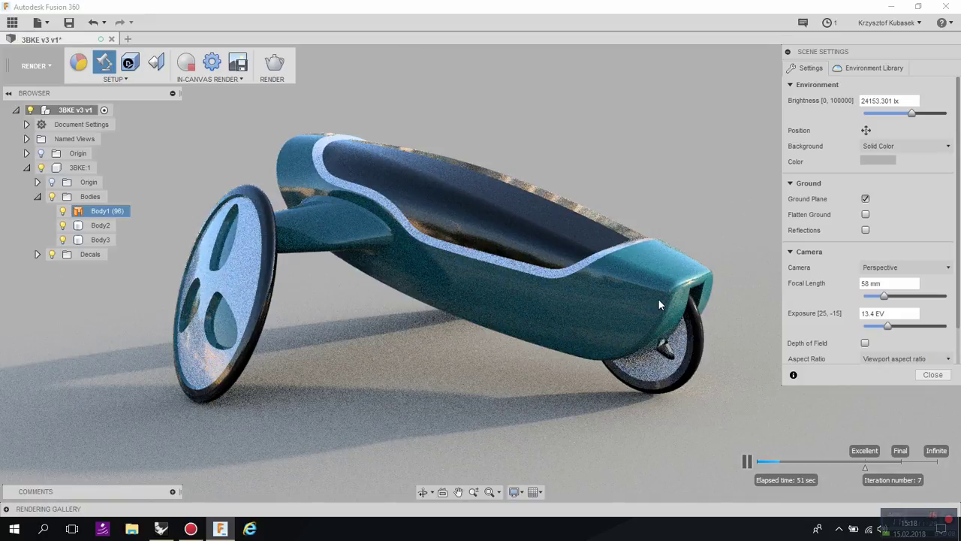
left_click(576, 233)
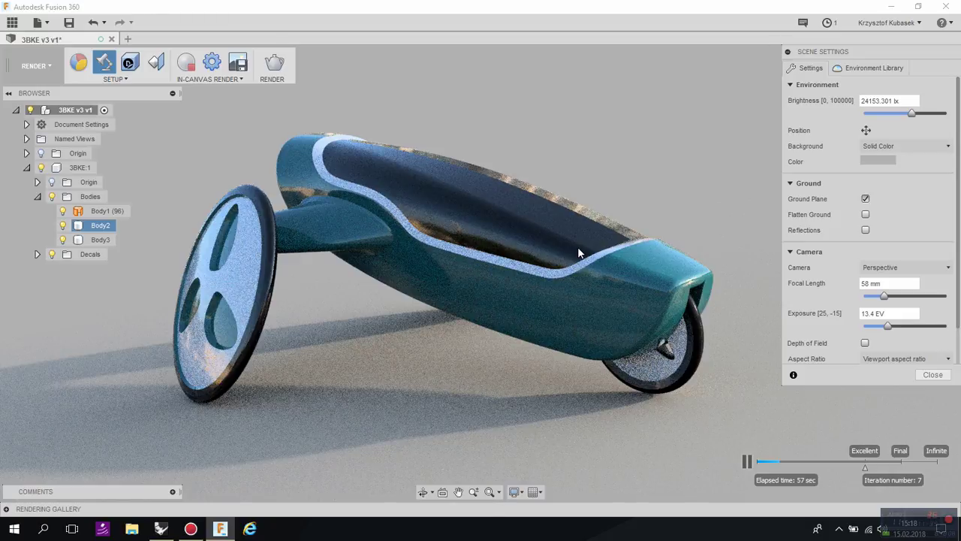
left_click(643, 252)
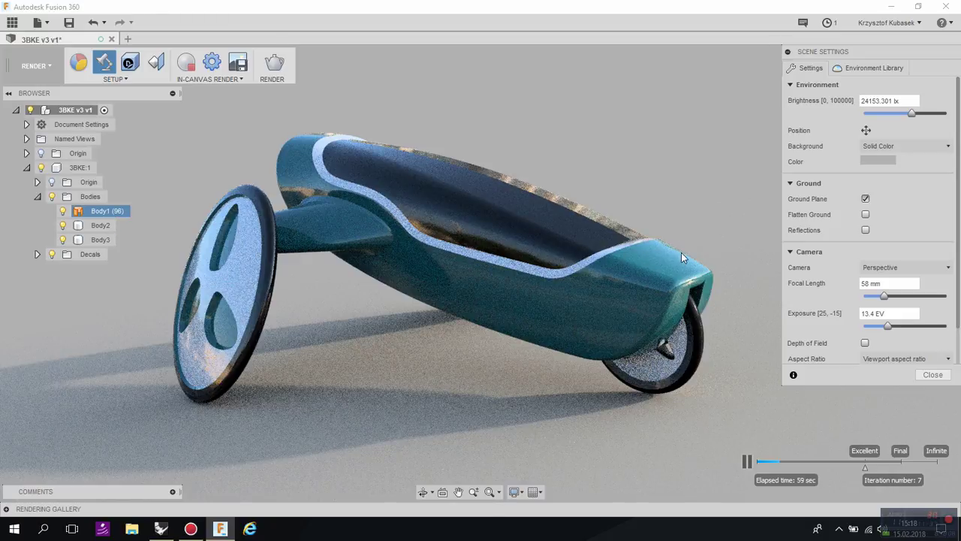
left_click(733, 220)
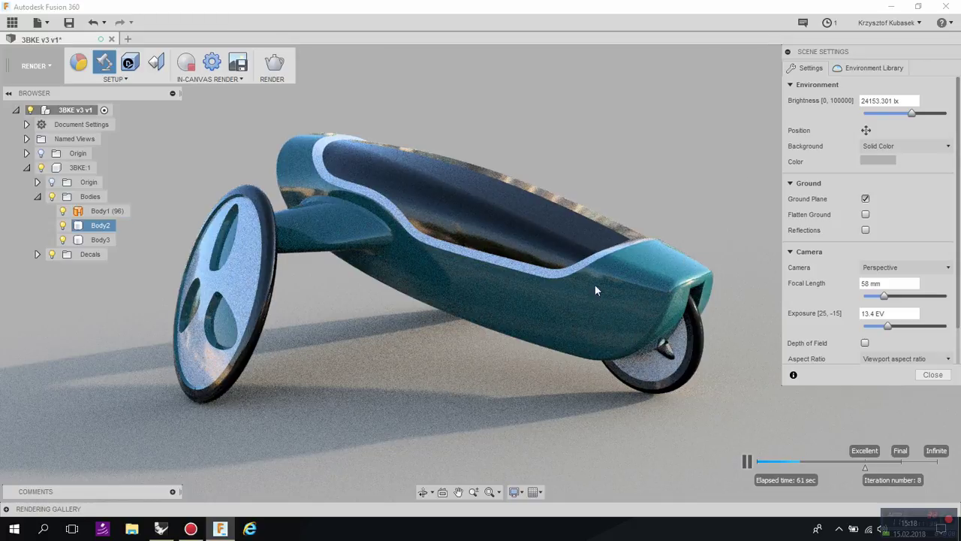
left_click(678, 293)
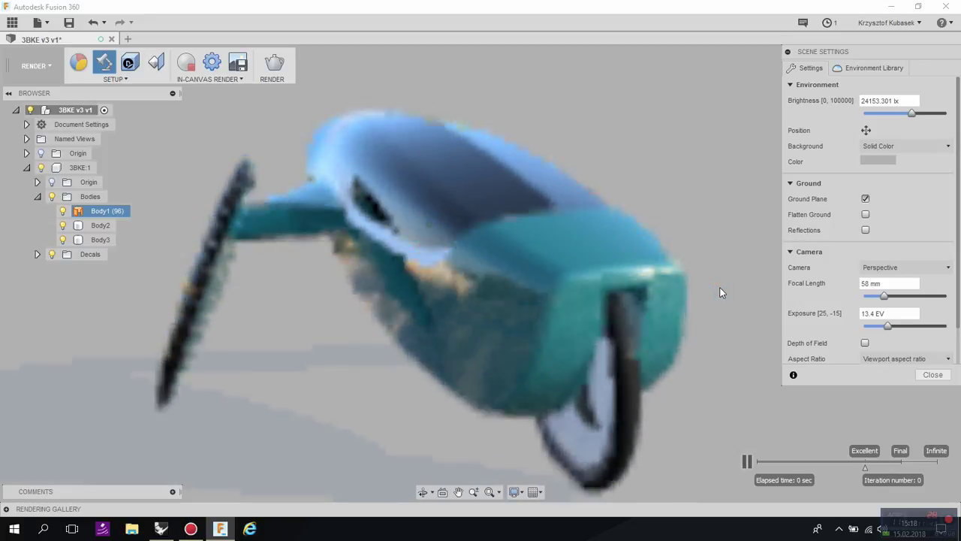
middle_click_drag(720, 292, 685, 280, "shift")
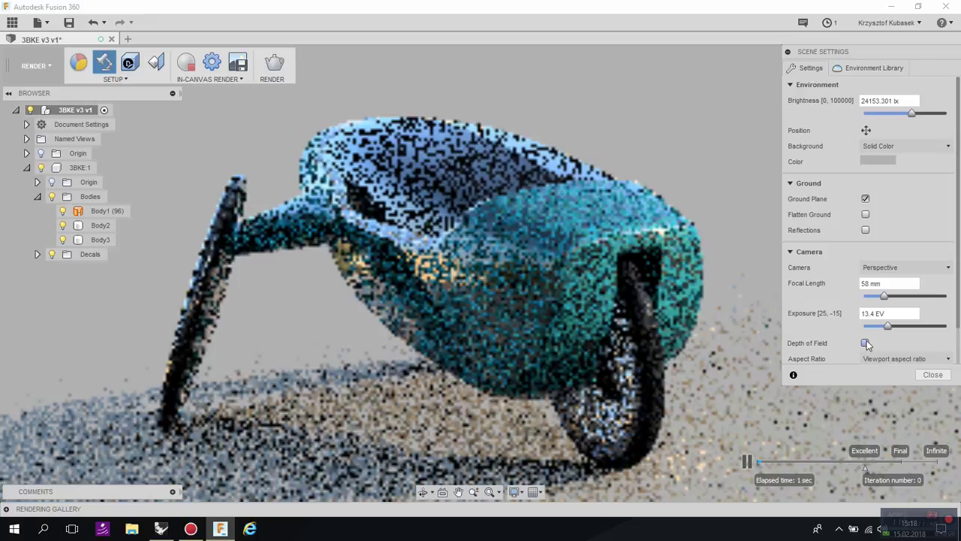
left_click(866, 343)
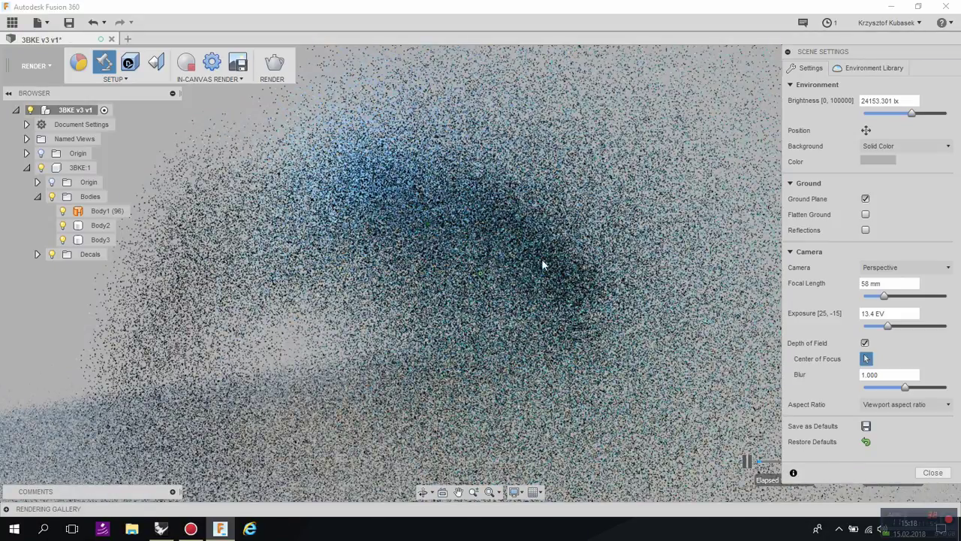
left_click(524, 247)
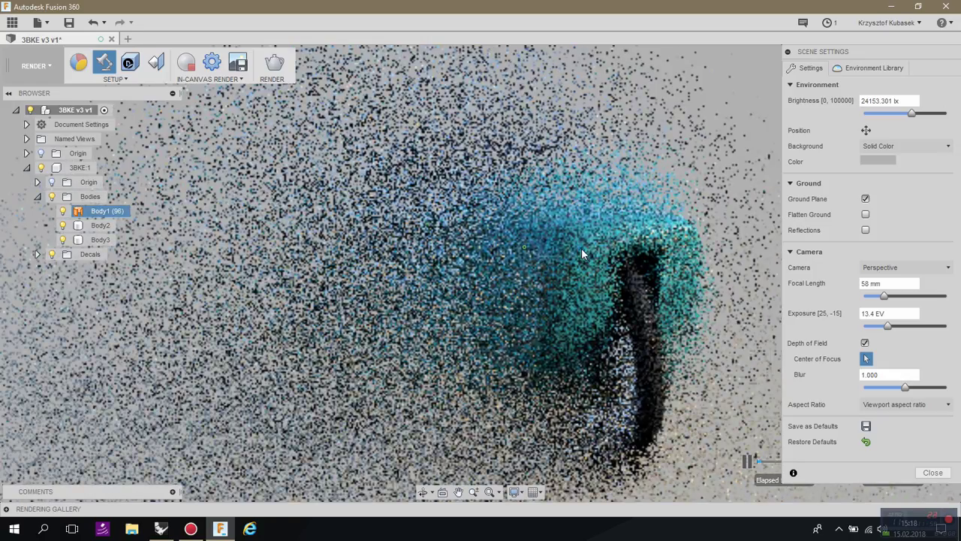
left_click(581, 248)
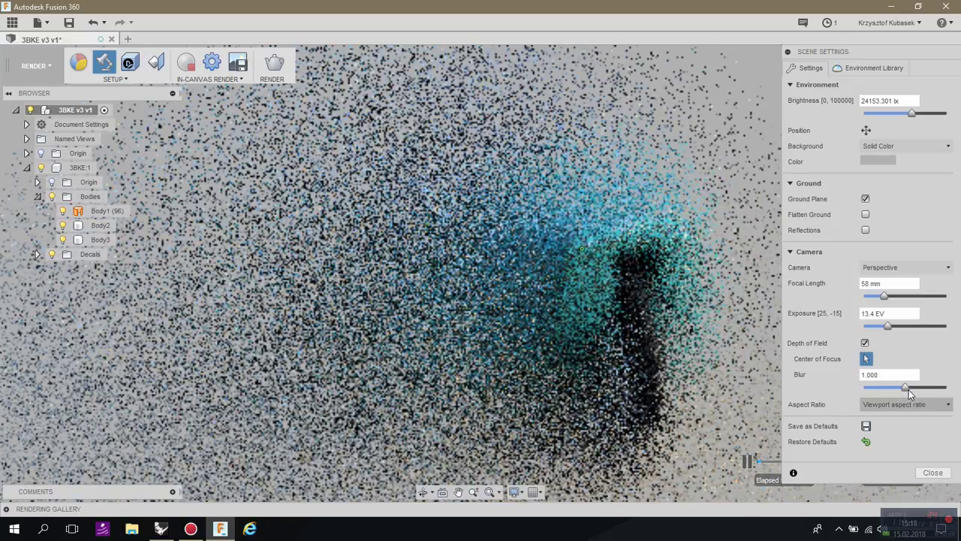
Step: Try depth of field blur values of 0.50 and 0.001, and set the blur to 0.01
left_click_drag(907, 391, 867, 389)
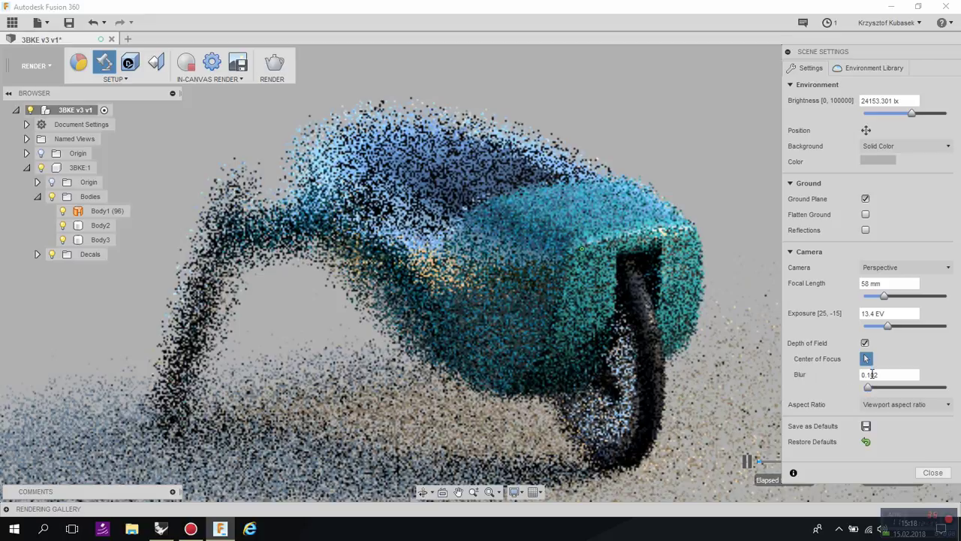
double_click(870, 373)
type("50")
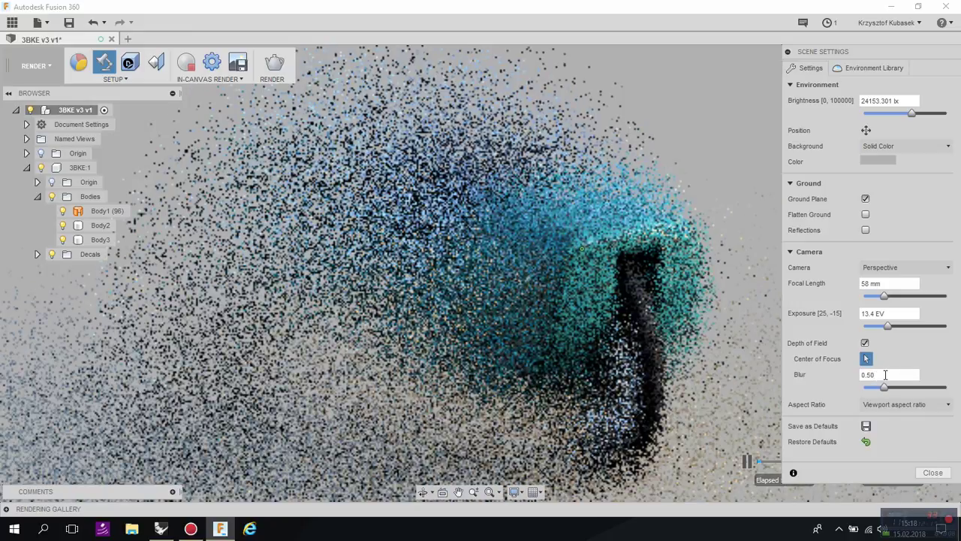
key("BackSpace")
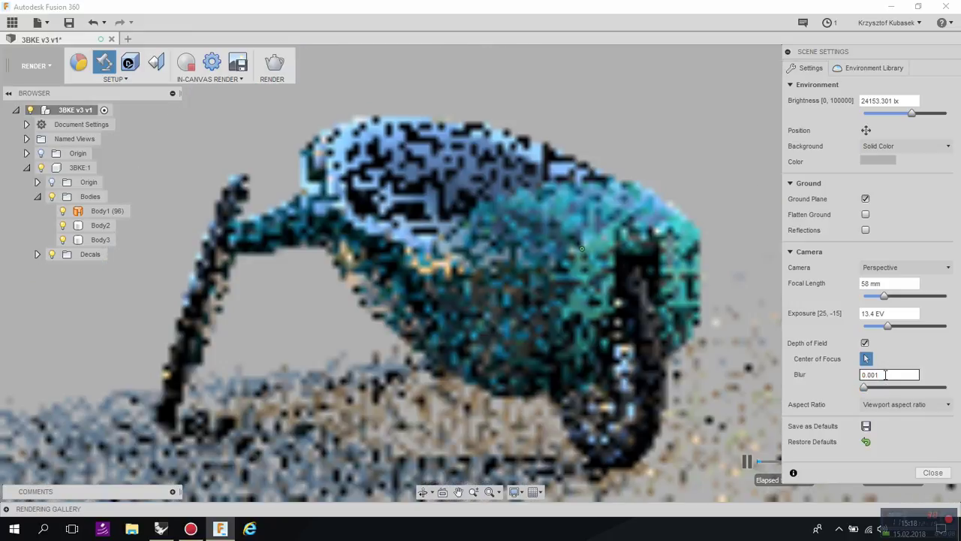
type("01")
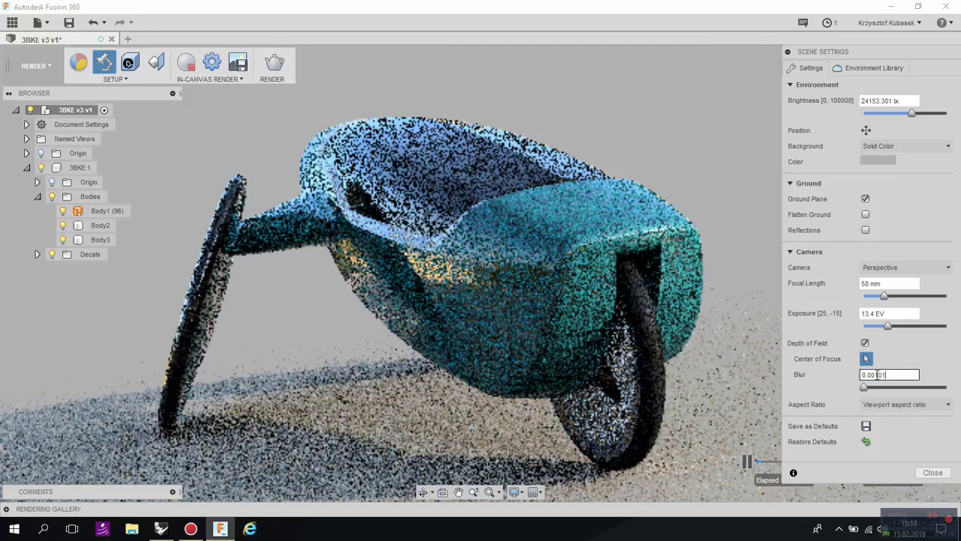
left_click_drag(870, 374, 887, 374)
type("1")
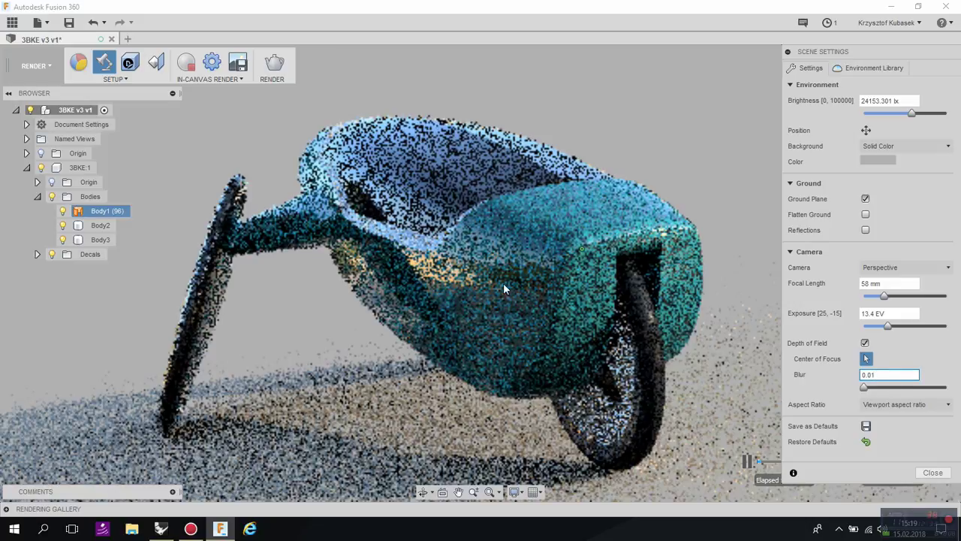
left_click(434, 171)
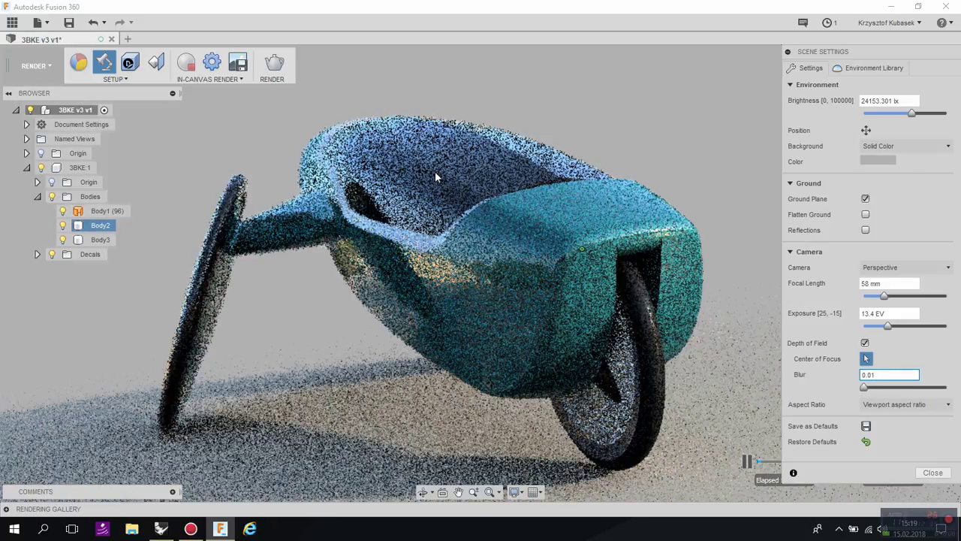
left_click(597, 250)
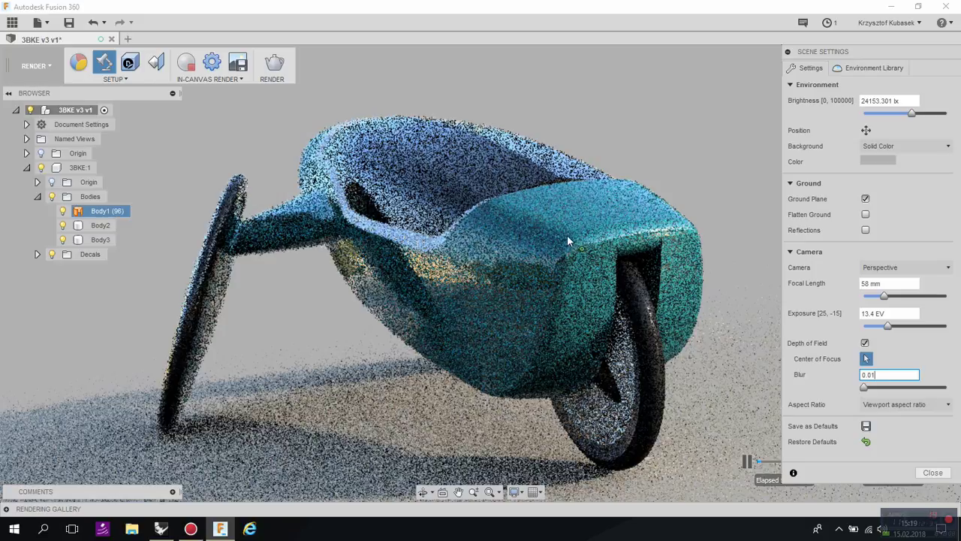
left_click(564, 240)
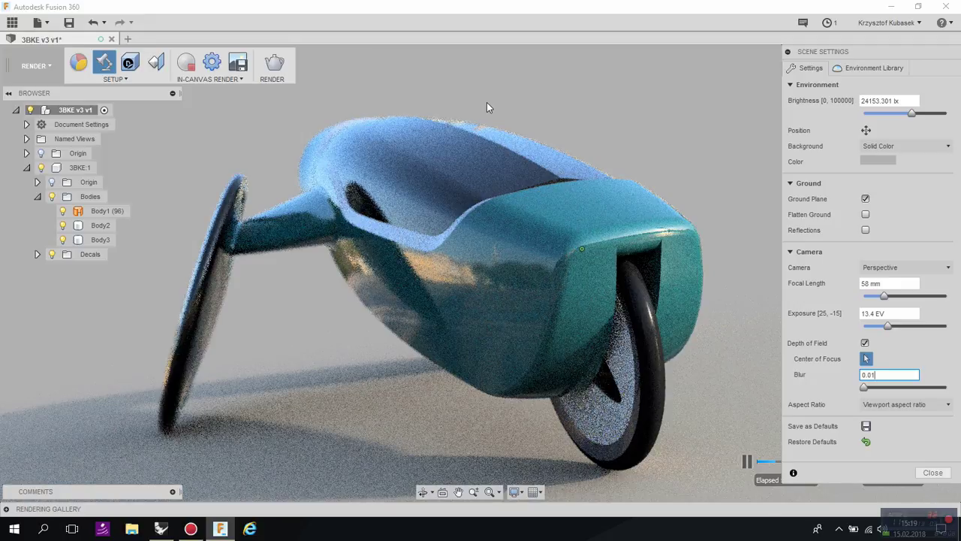
Step: Turn off depth of field and stop the in-canvas render, leaving the scene settings
left_click(866, 343)
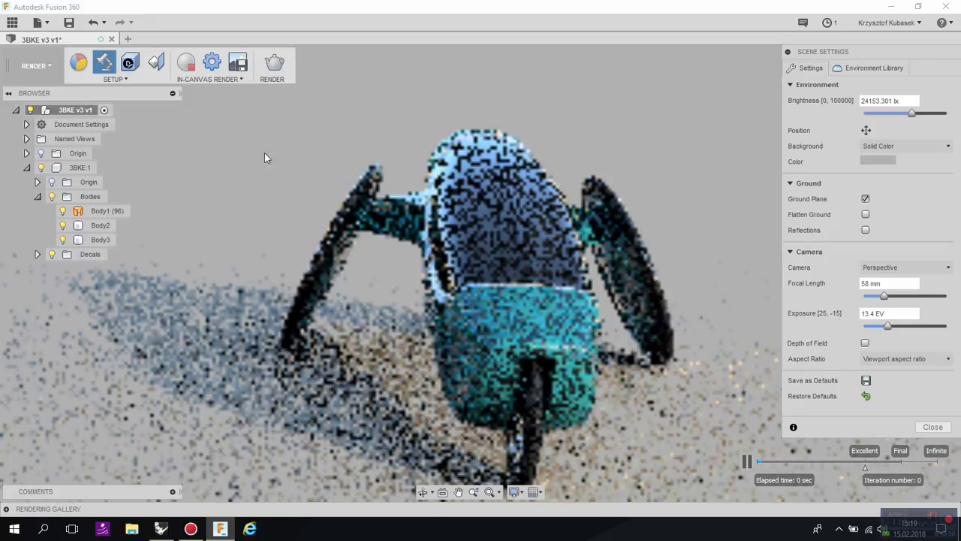
left_click(187, 61)
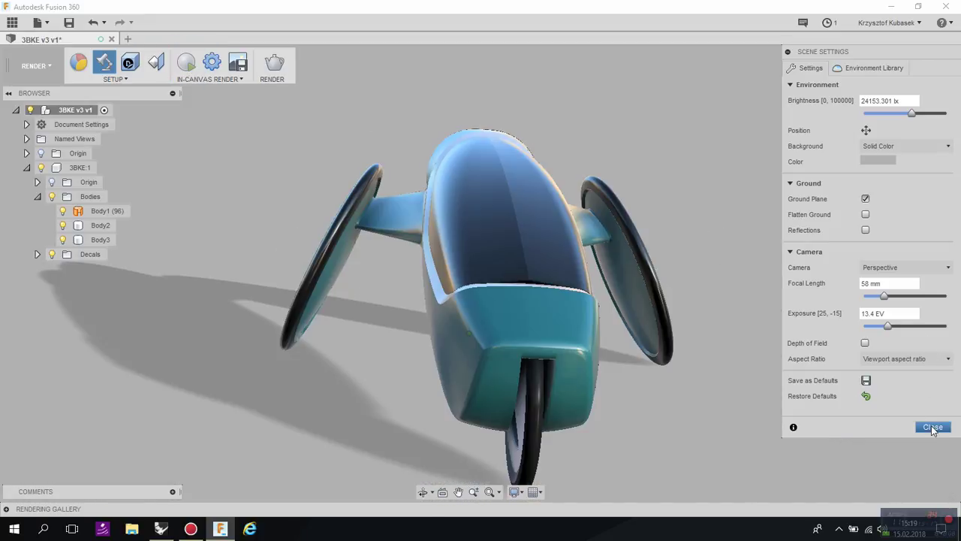
left_click(934, 427)
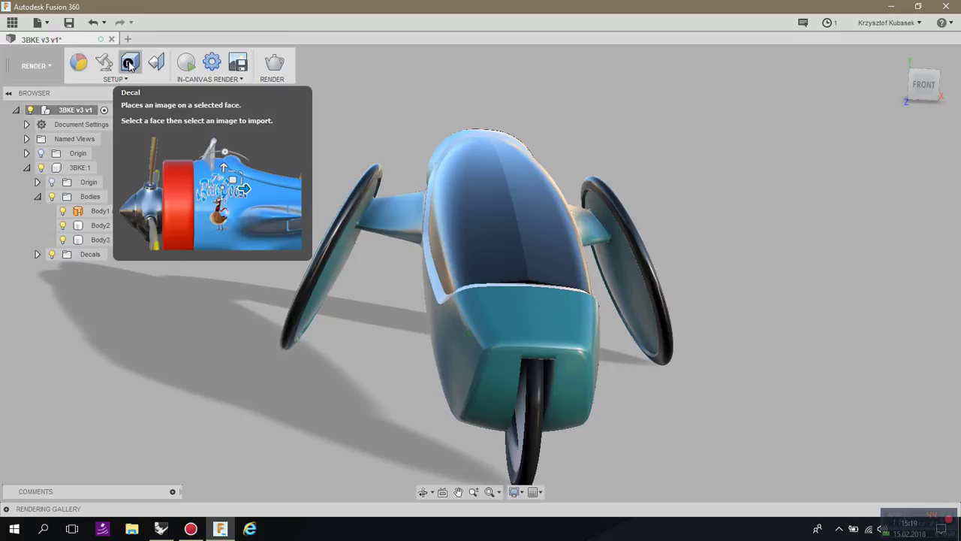
left_click(130, 65)
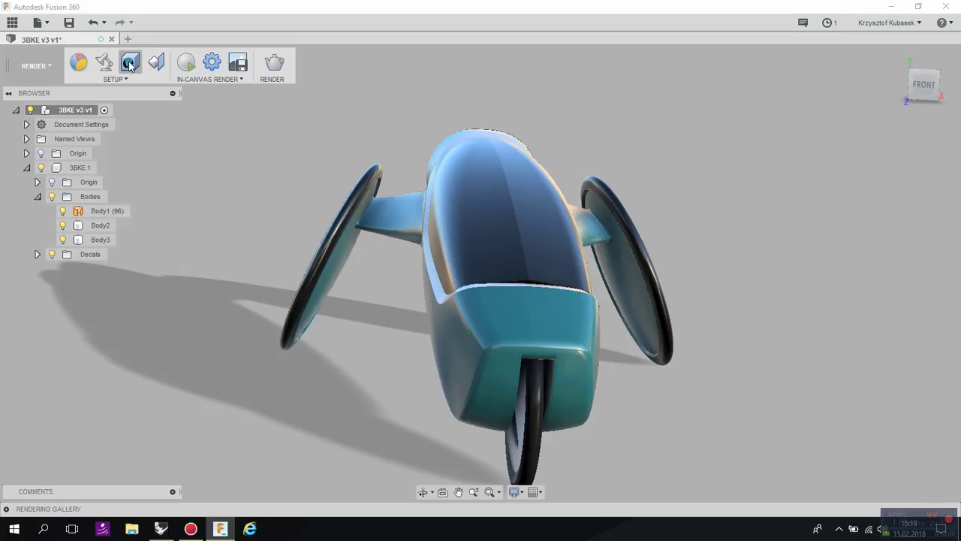
left_click(530, 310)
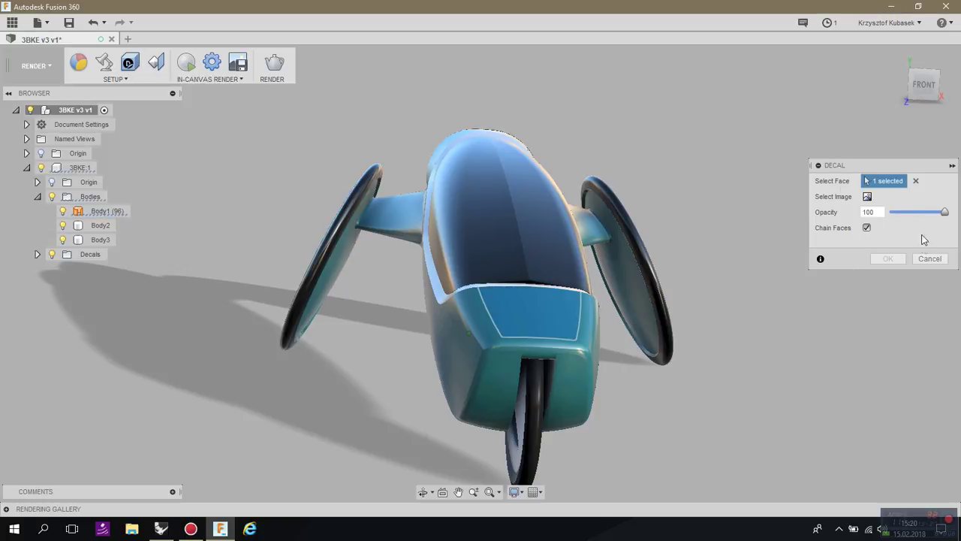
left_click(929, 258)
left_click(129, 63)
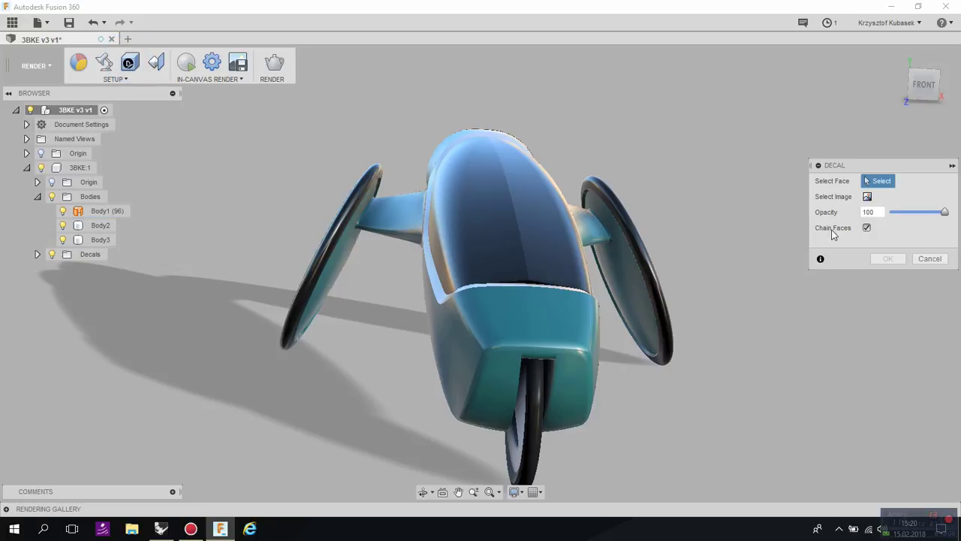
left_click(546, 319)
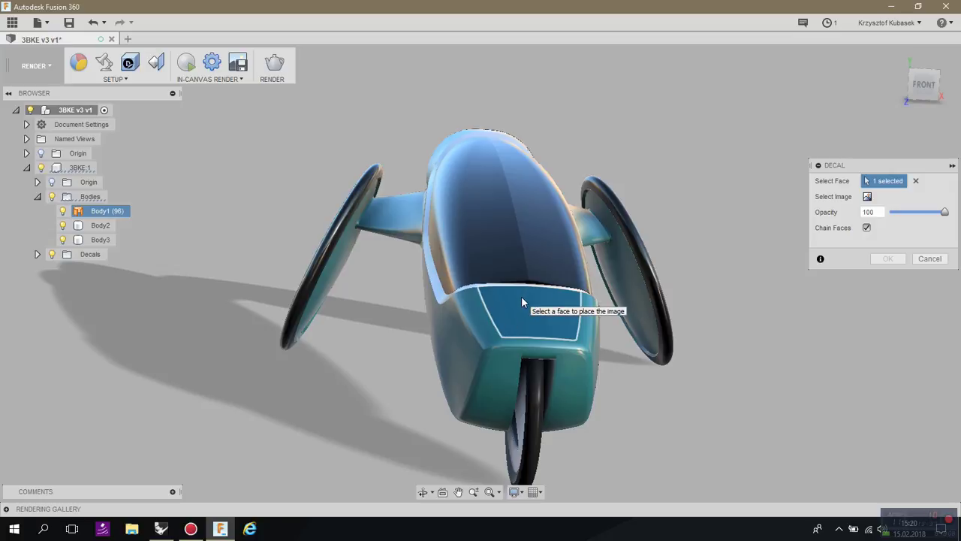
left_click(868, 199)
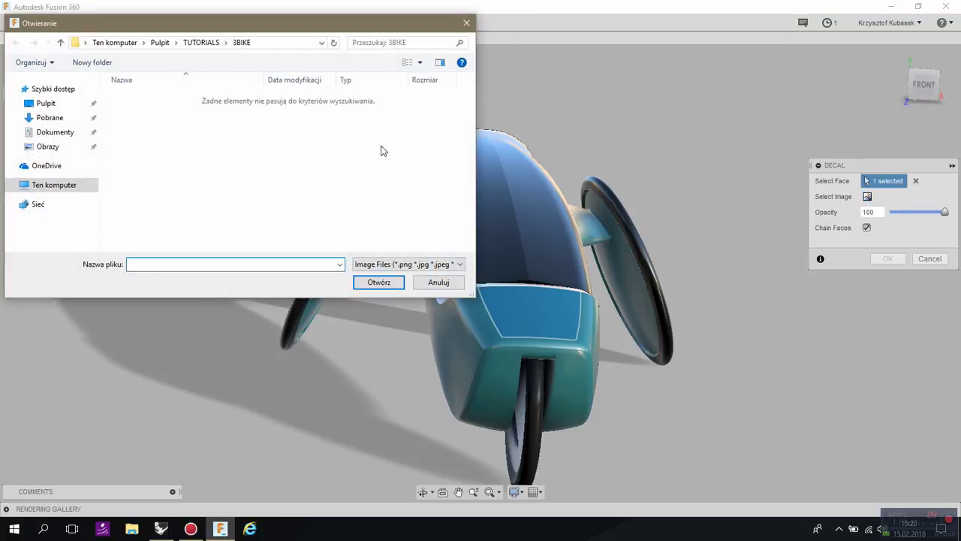
left_click(42, 103)
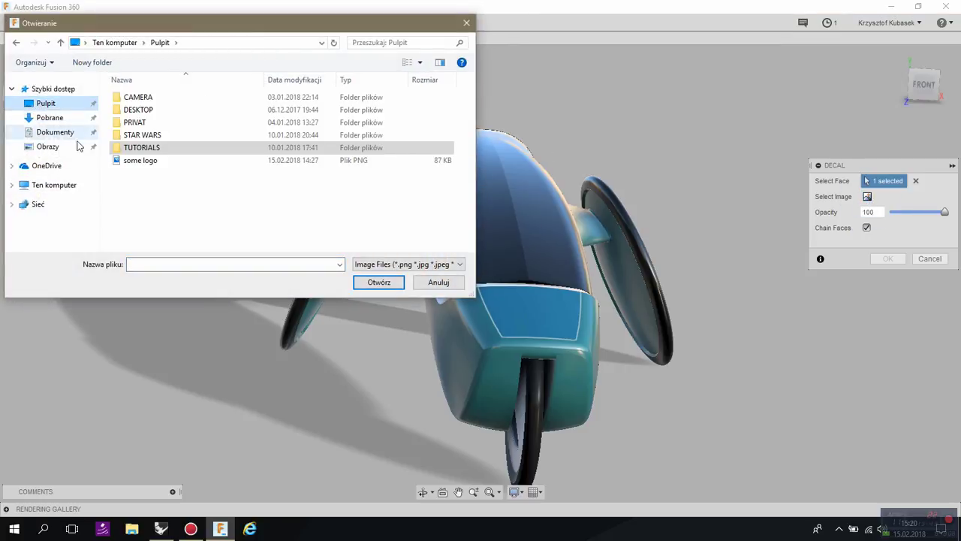
double_click(136, 161)
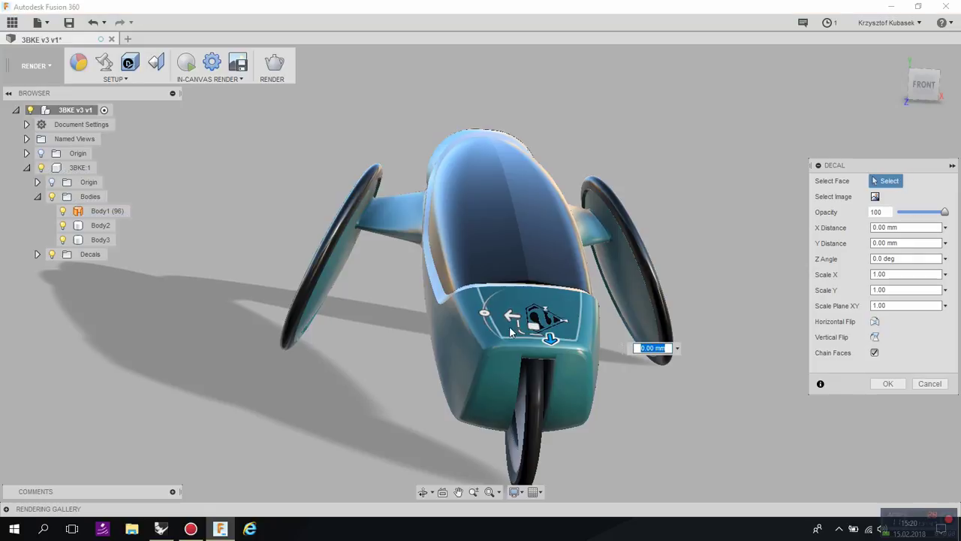
left_click_drag(484, 312, 529, 263)
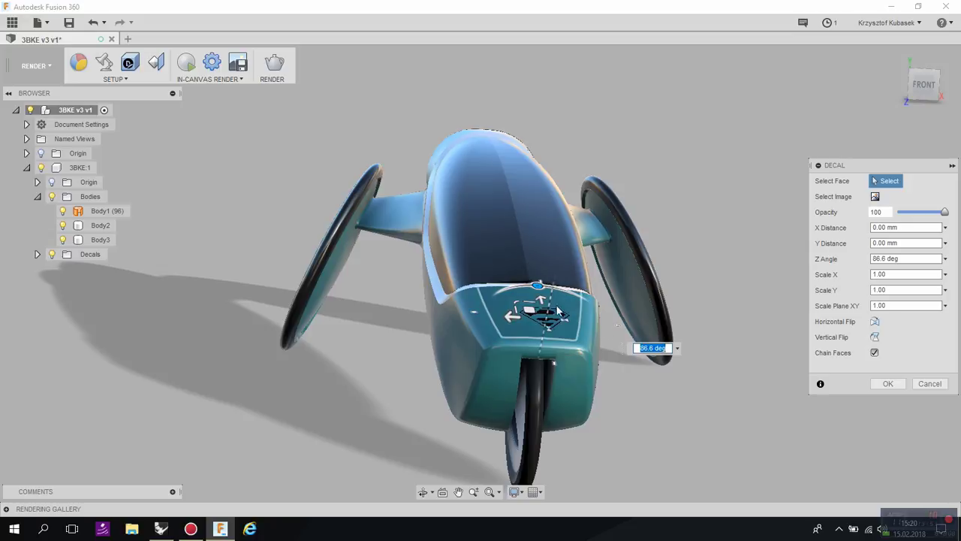
left_click_drag(508, 318, 501, 316)
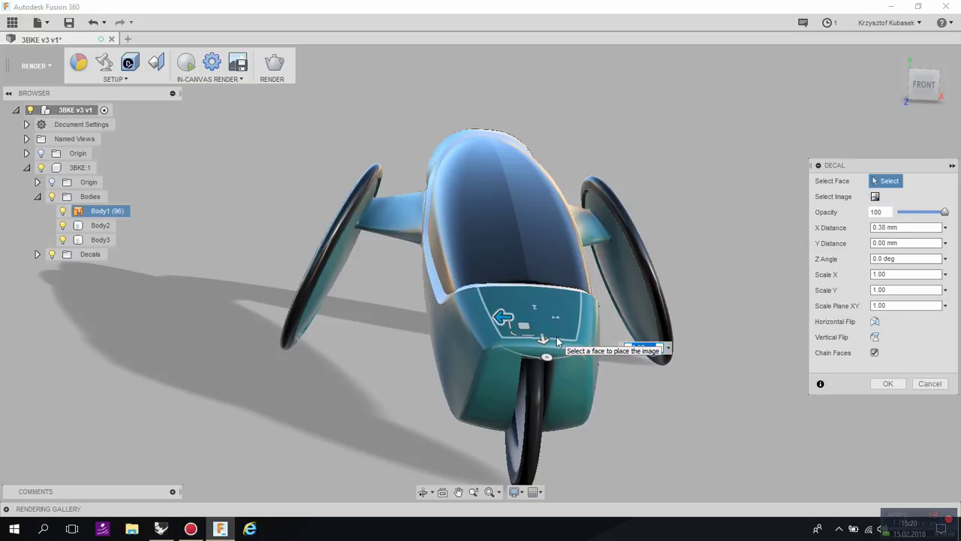
middle_click_drag(556, 336, 557, 338, "shift")
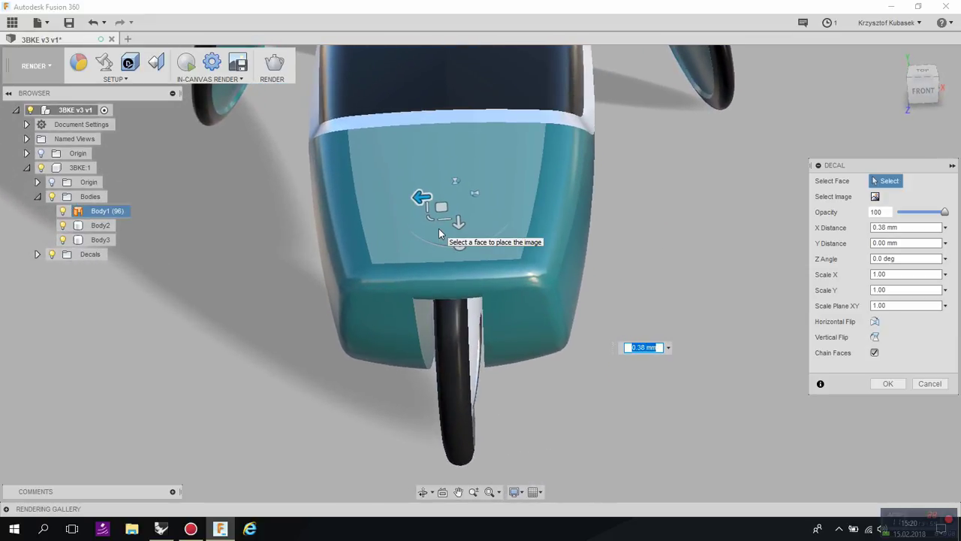
middle_click_drag(440, 227, 548, 250, "shift")
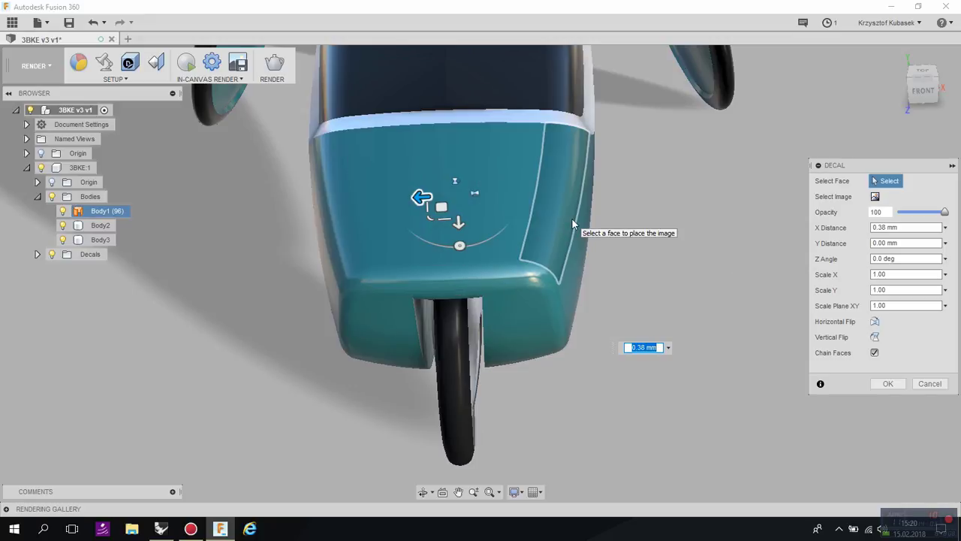
left_click(930, 384)
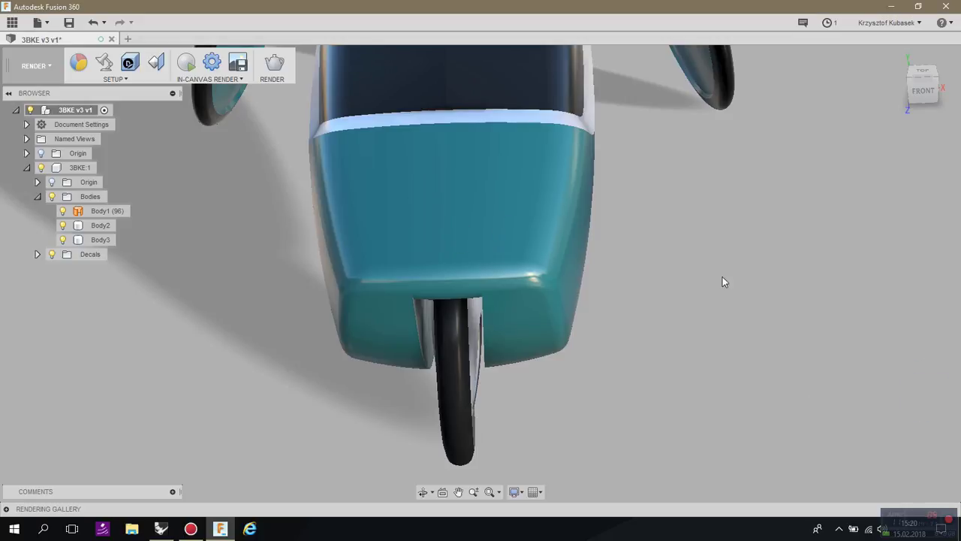
Step: Start a new decal with the image "some logo" and place it in the middle of the nose's upper face
left_click(129, 67)
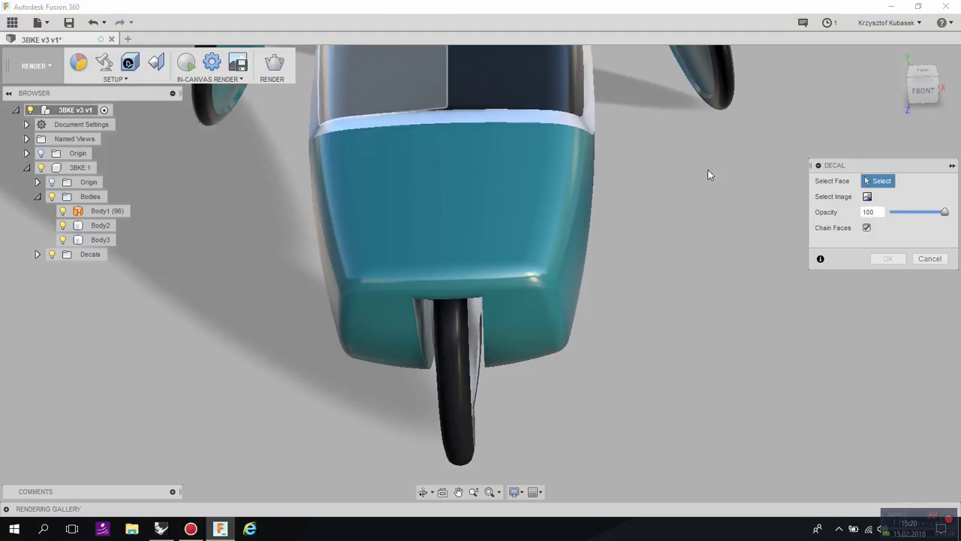
left_click(867, 197)
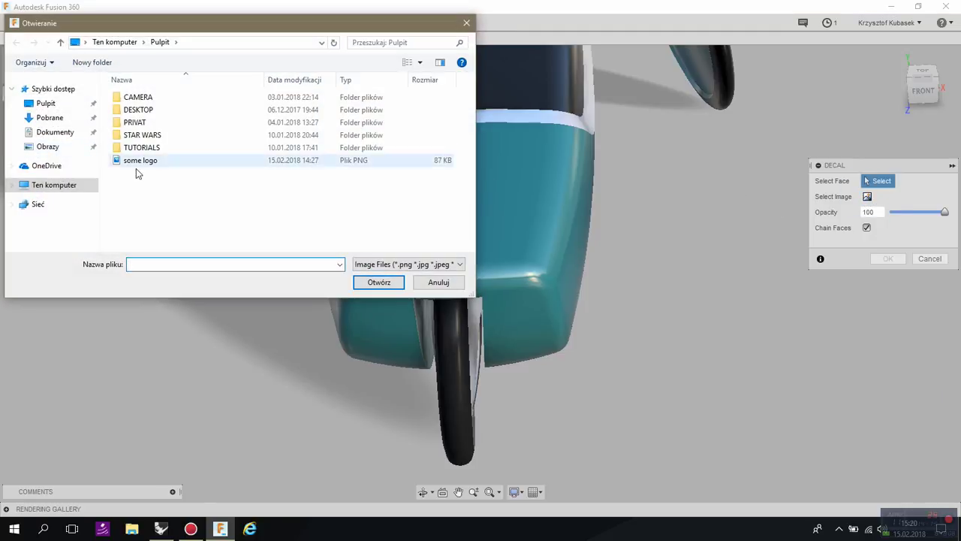
left_click(143, 162)
double_click(142, 162)
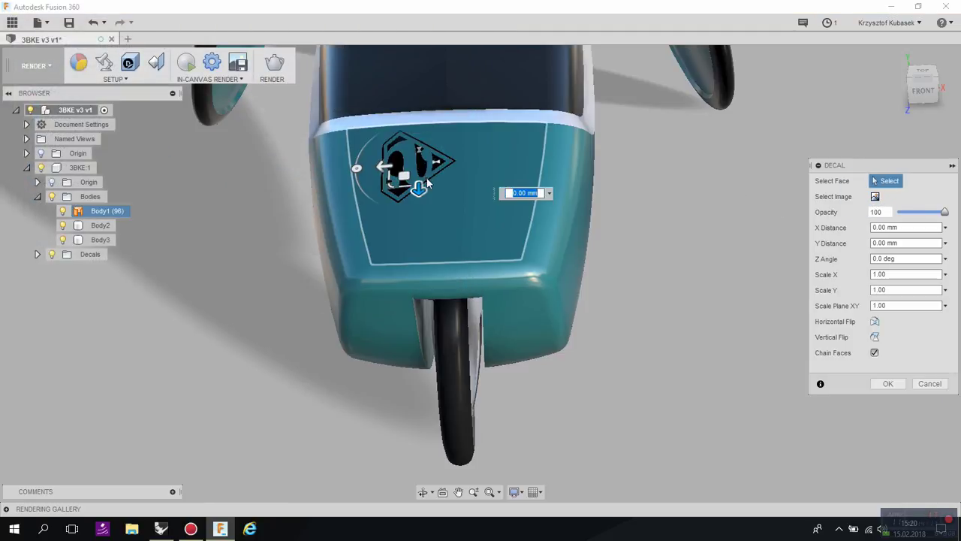
left_click(443, 181)
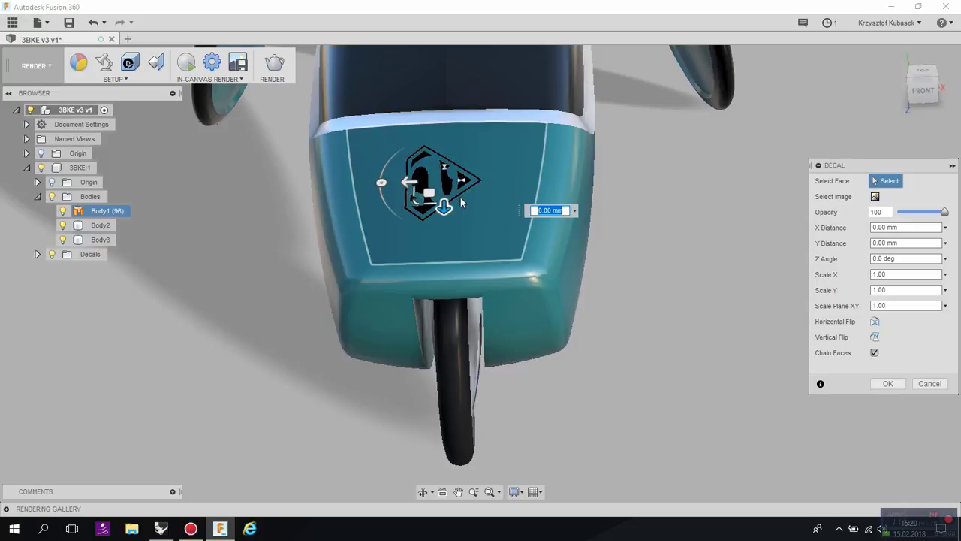
left_click_drag(462, 203, 478, 220)
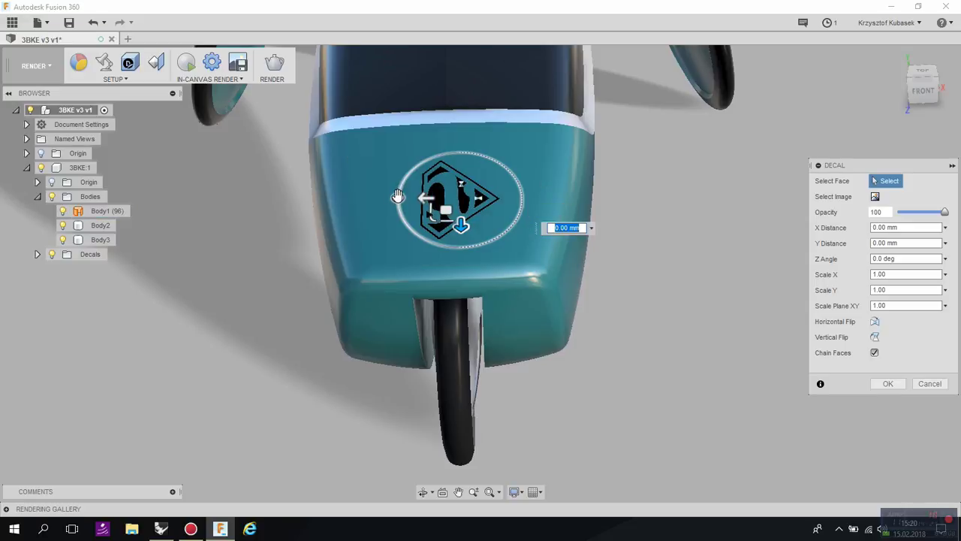
Step: Adjust the logo decal's position on the nose, rotate it to a Z angle of 90 degrees and apply it
left_click_drag(398, 196, 460, 127)
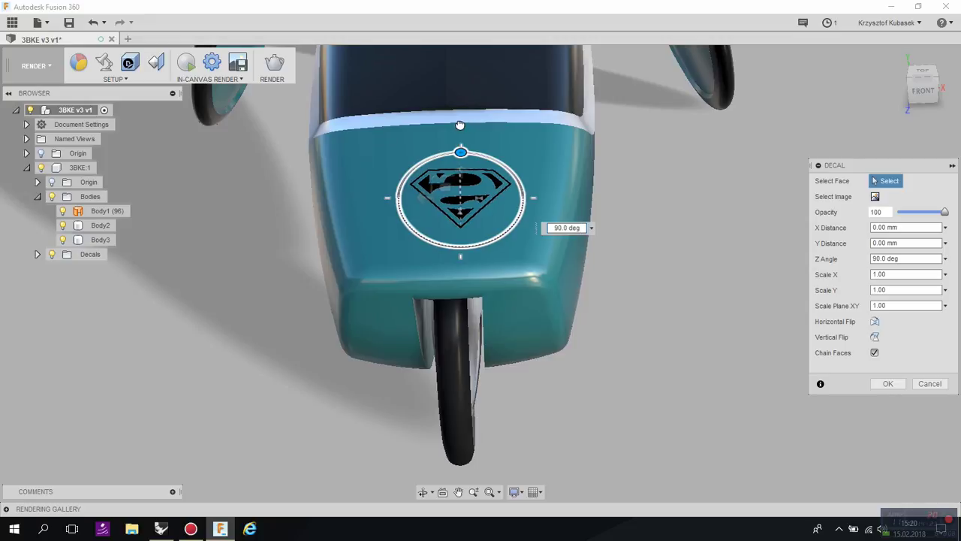
left_click(418, 150)
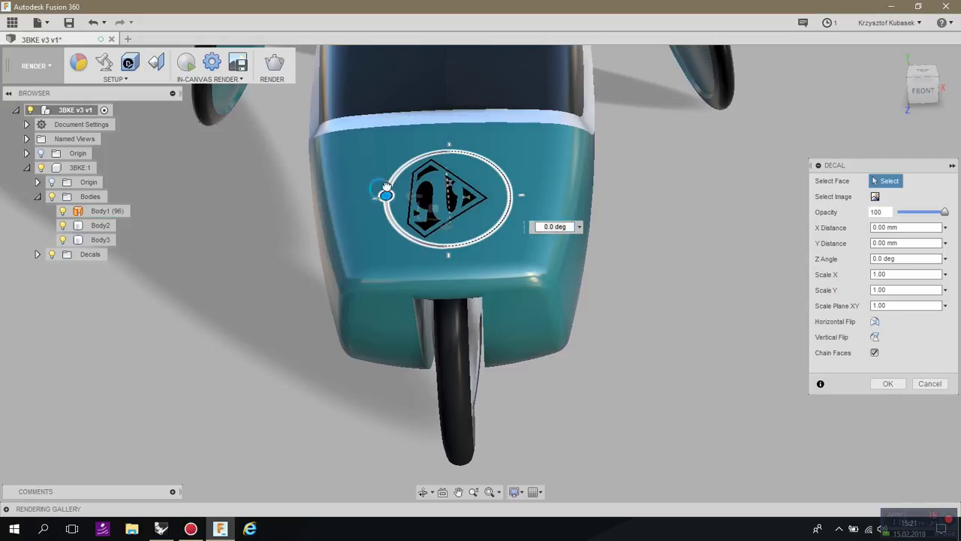
left_click_drag(387, 182, 451, 122)
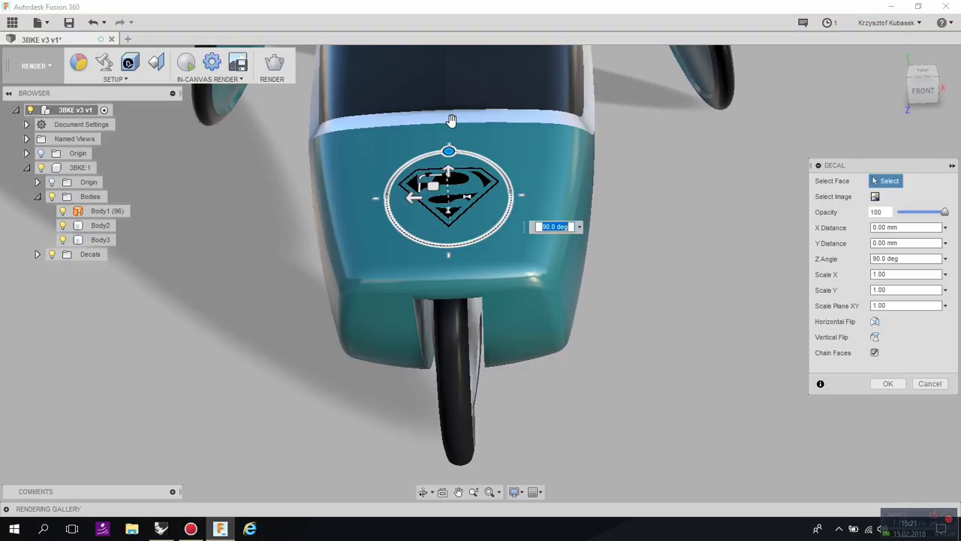
left_click(891, 385)
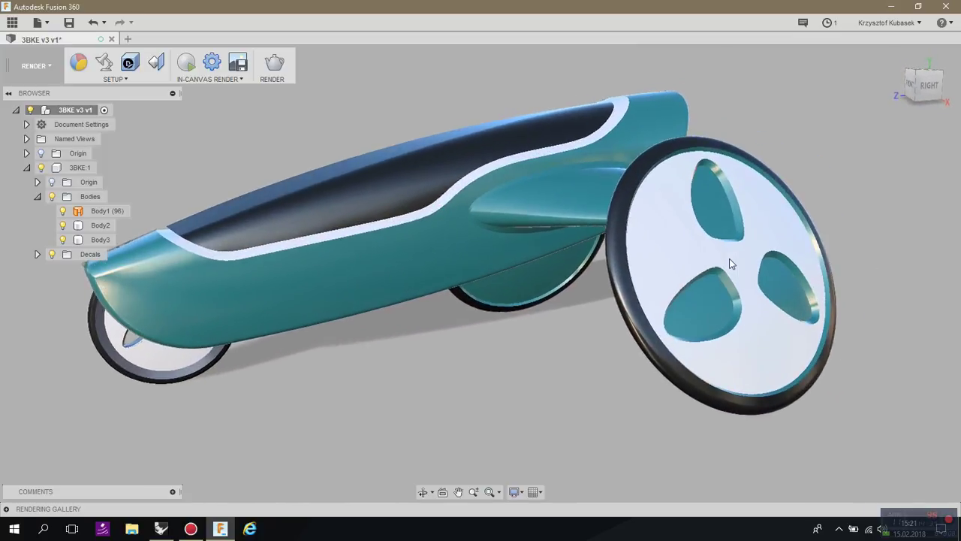
Step: Replace the scene's environment with Cool Light from the Fusion 360 Library and start the in-canvas render of the vehicle
left_click(104, 63)
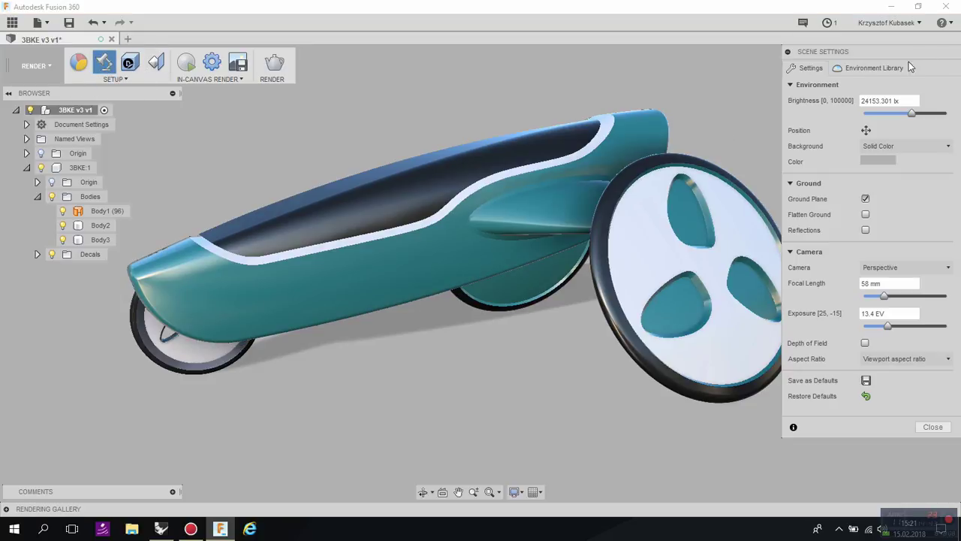
left_click(877, 68)
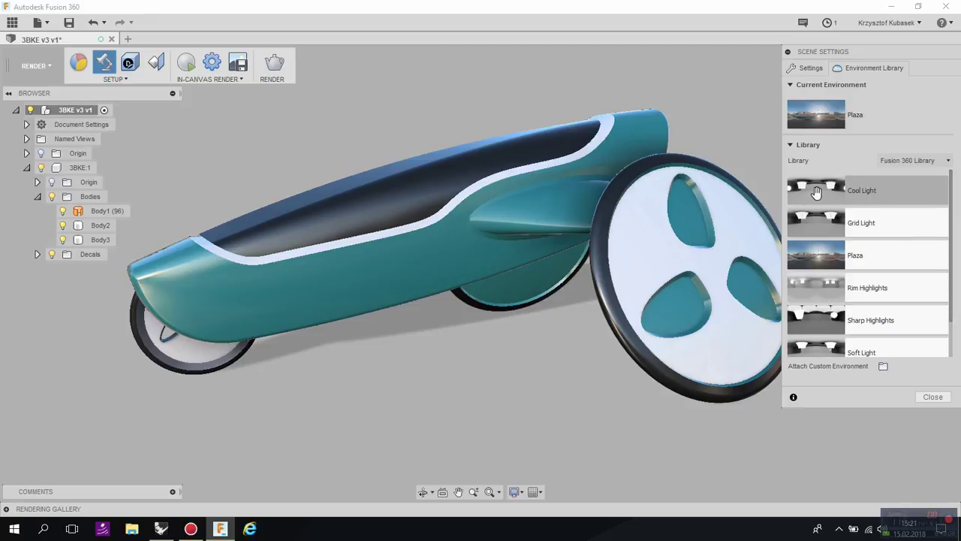
left_click_drag(879, 195, 682, 86)
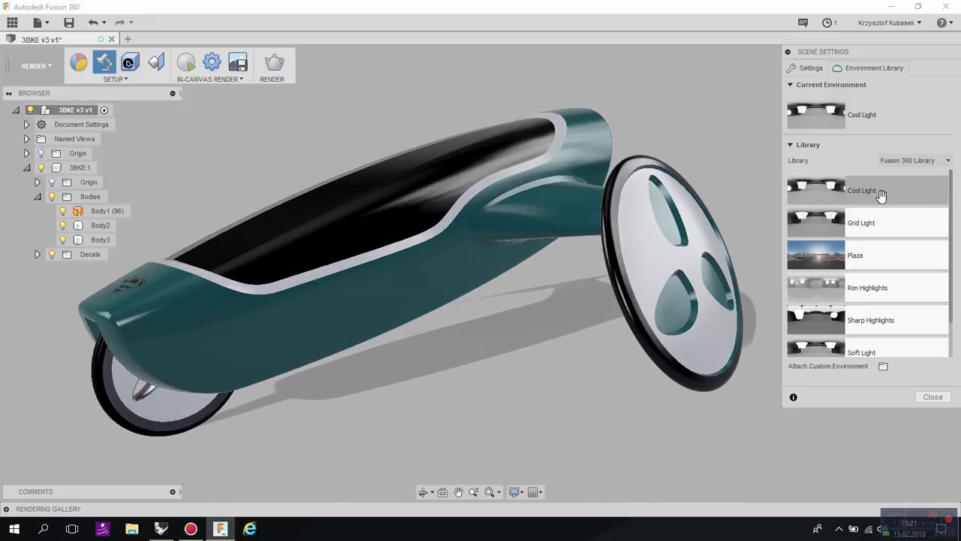
left_click(187, 66)
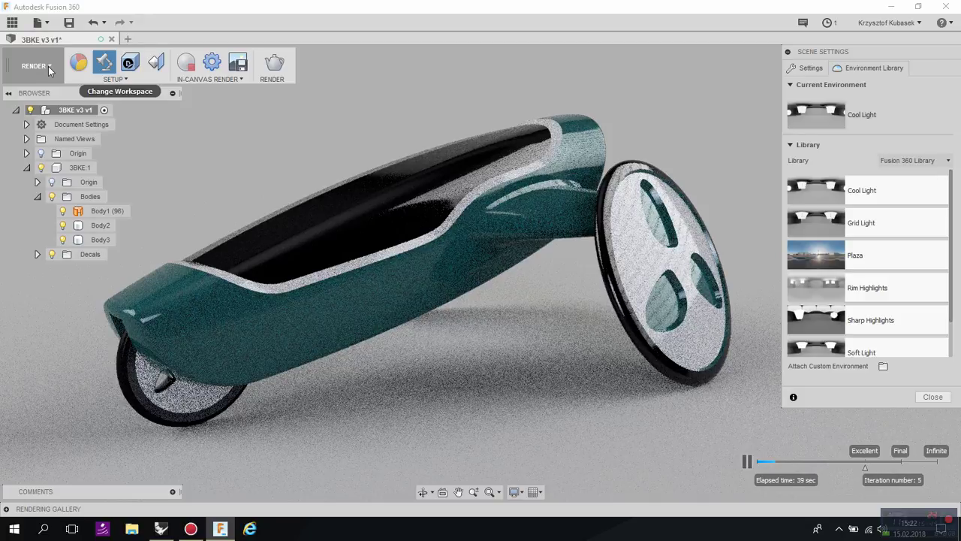
left_click(48, 66)
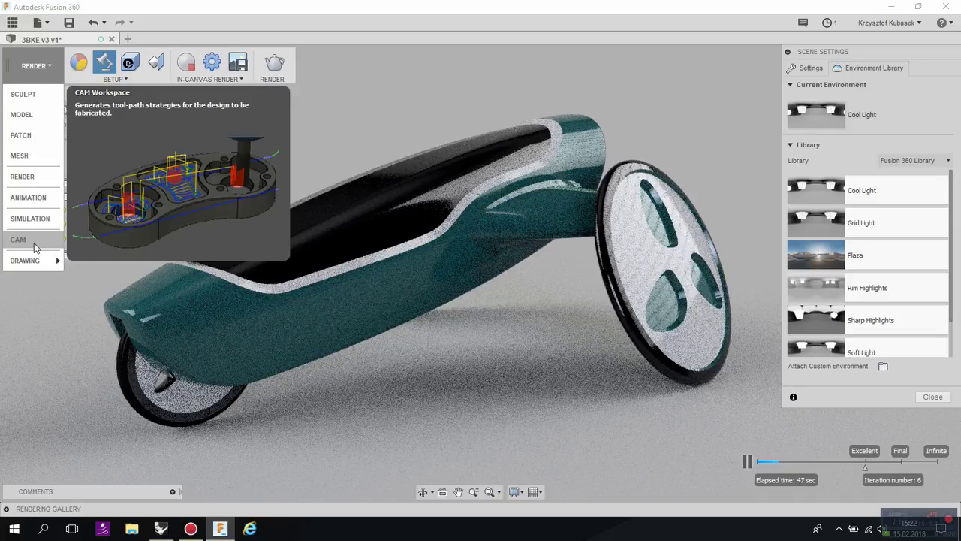
mouse_move(34, 262)
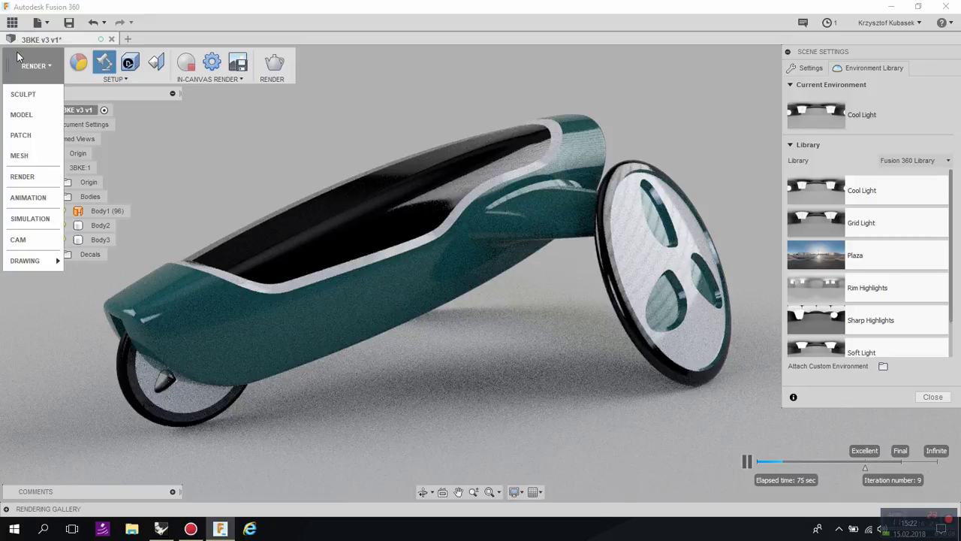
left_click(504, 12)
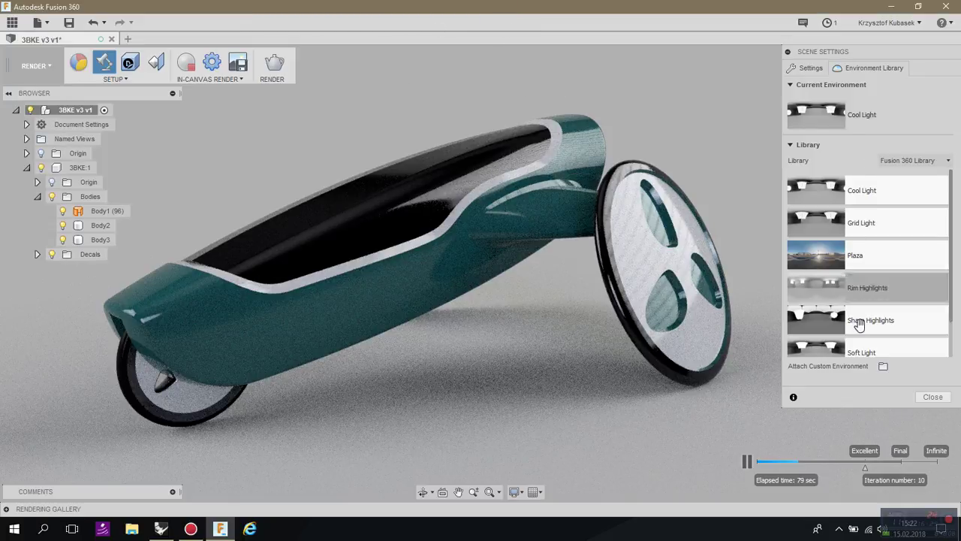